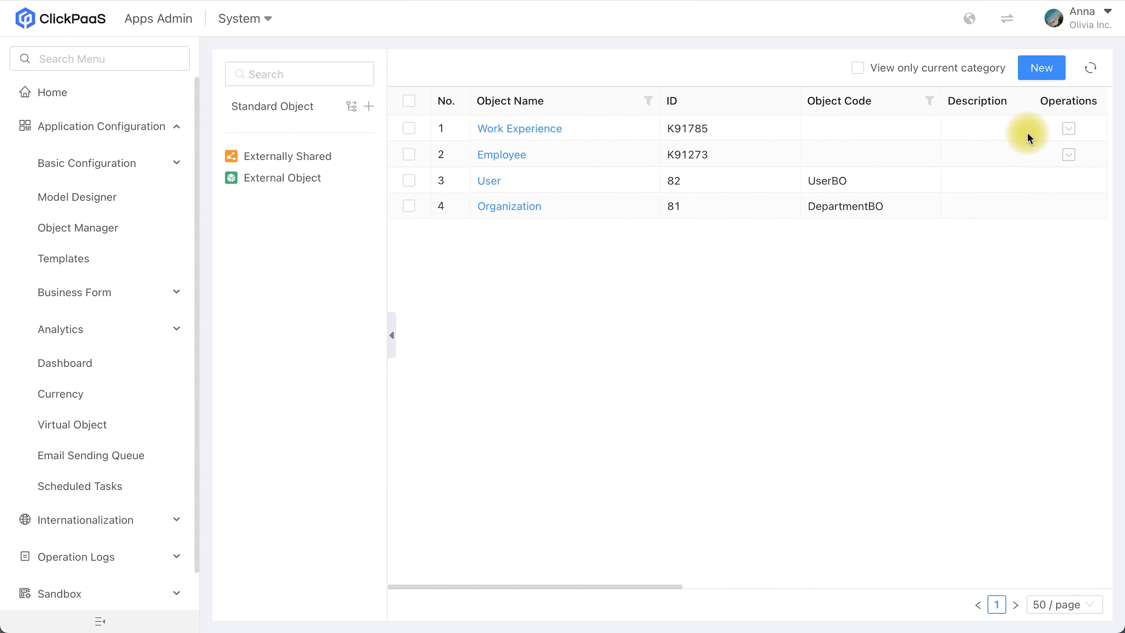
# Step: Start a new Basic Object in the Standard Object category and name it Goal
pyautogui.click(1042, 71)
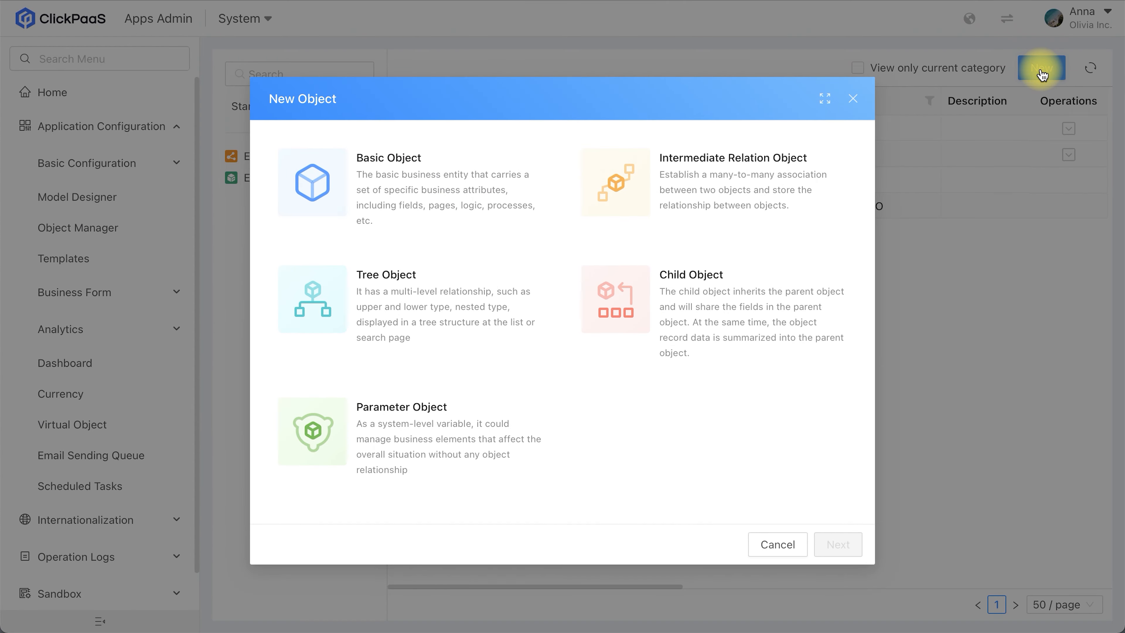
pyautogui.click(486, 186)
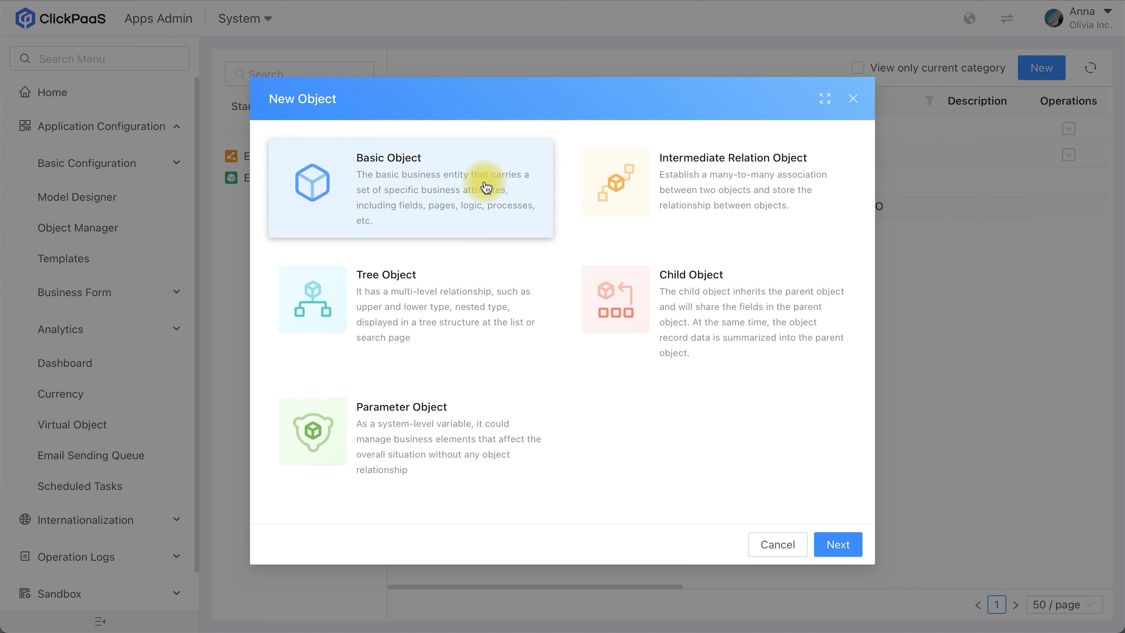
pyautogui.click(850, 542)
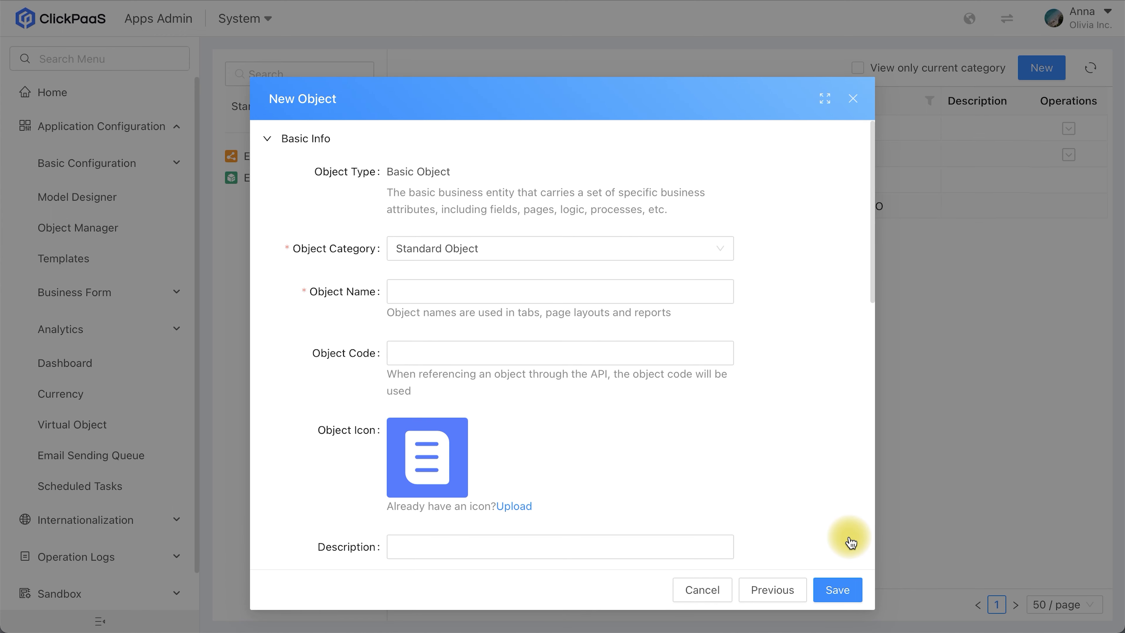
pyautogui.click(467, 286)
pyautogui.write('Goal')
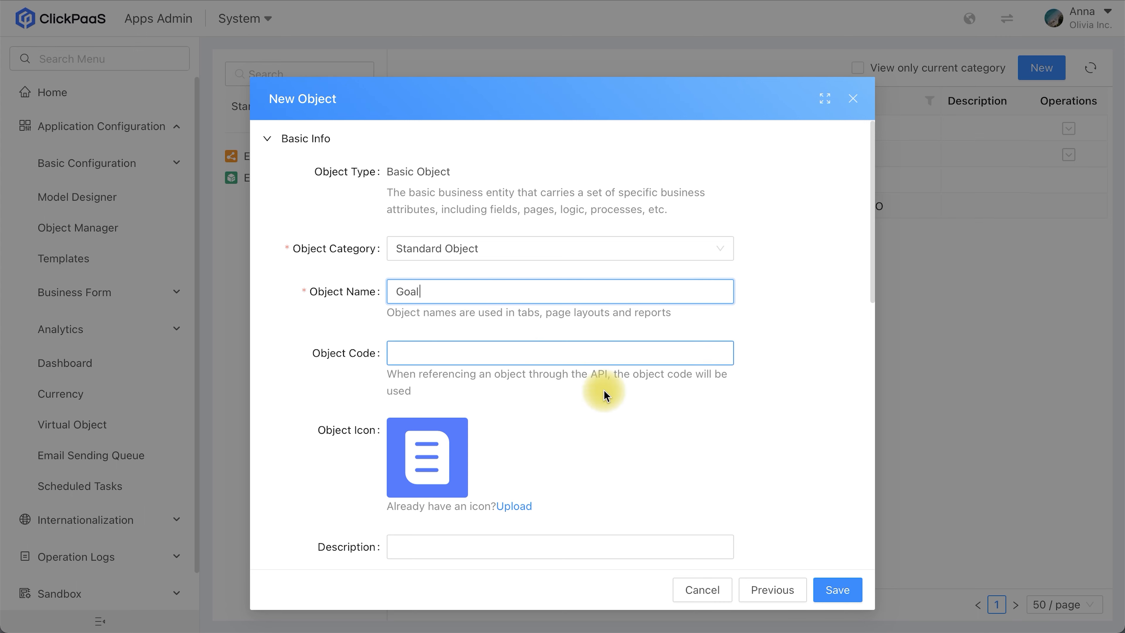
# Step: Set the Goal object's parent menu to Business Menu and save the object
pyautogui.scroll(-5, 721, 464)
pyautogui.scroll(-3, 721, 464)
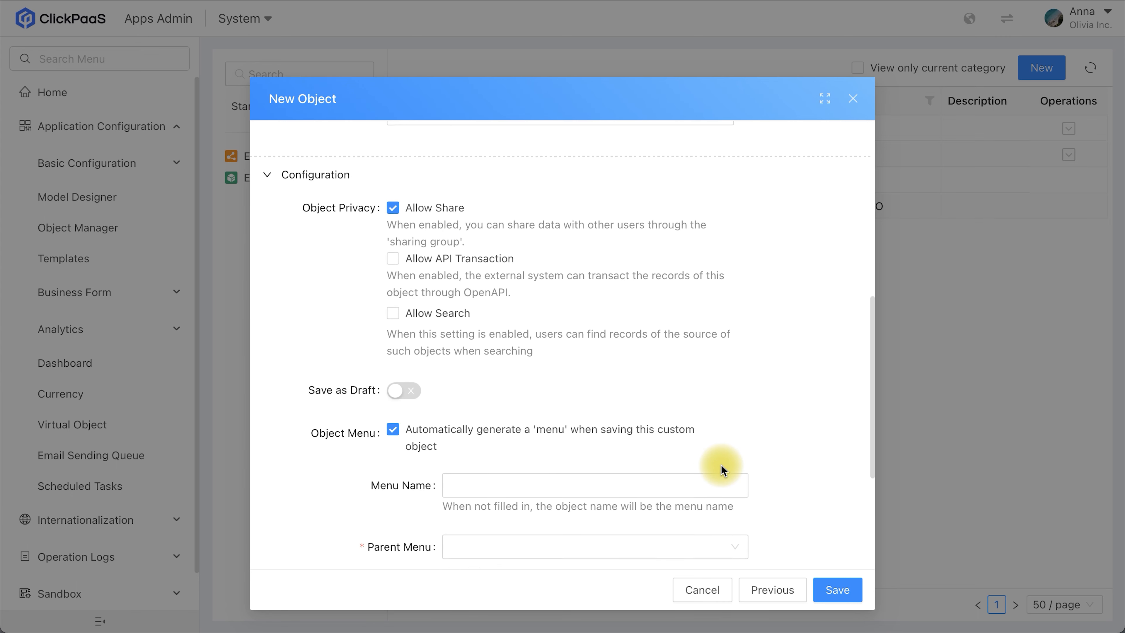
pyautogui.click(597, 501)
pyautogui.click(554, 559)
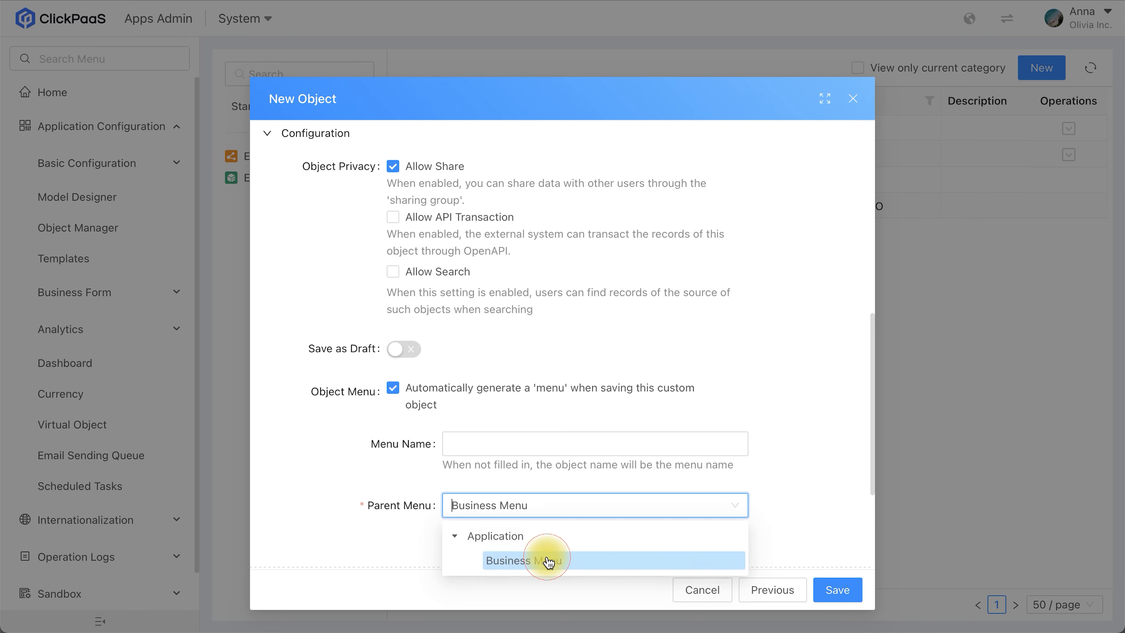
pyautogui.click(833, 590)
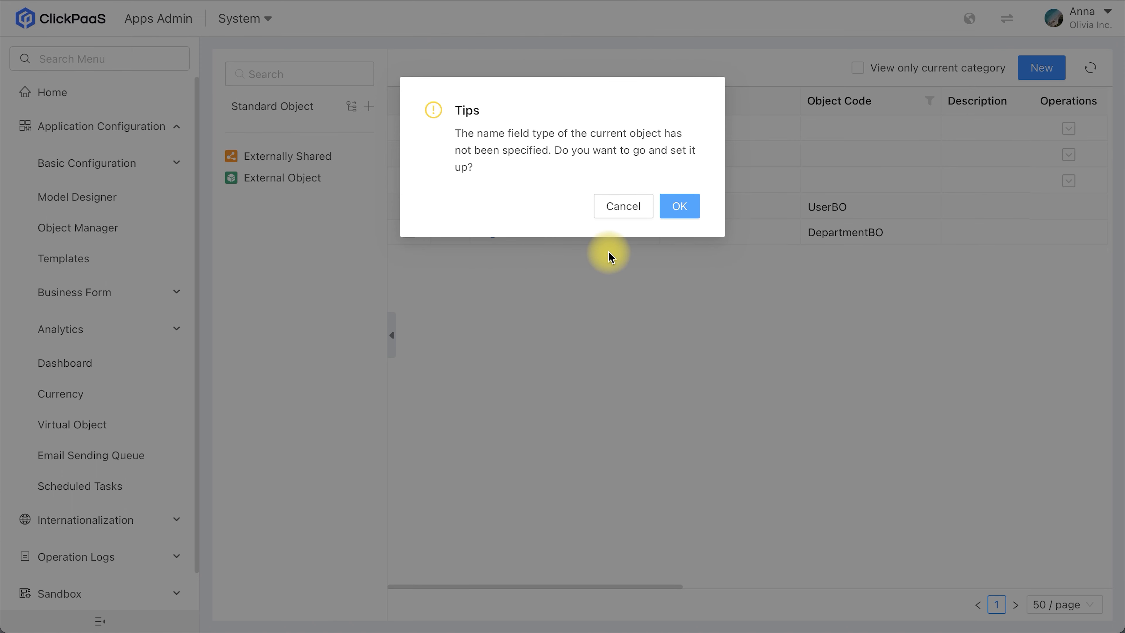
# Step: Set up the object's name field as One-Line Text, rename it Title and save it
pyautogui.click(679, 205)
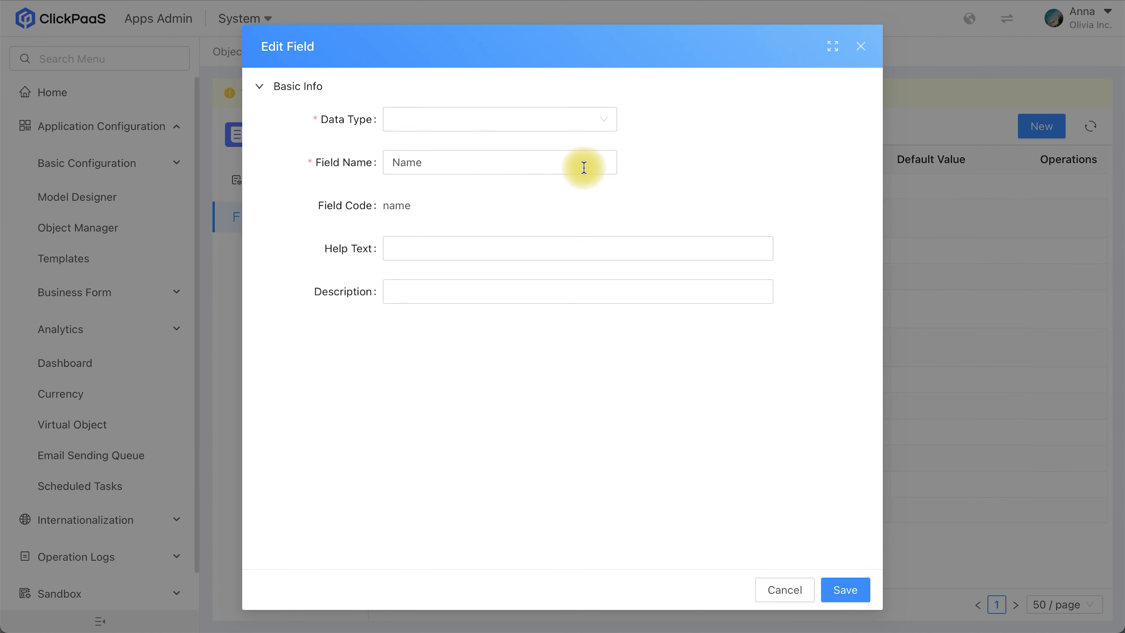
pyautogui.click(471, 121)
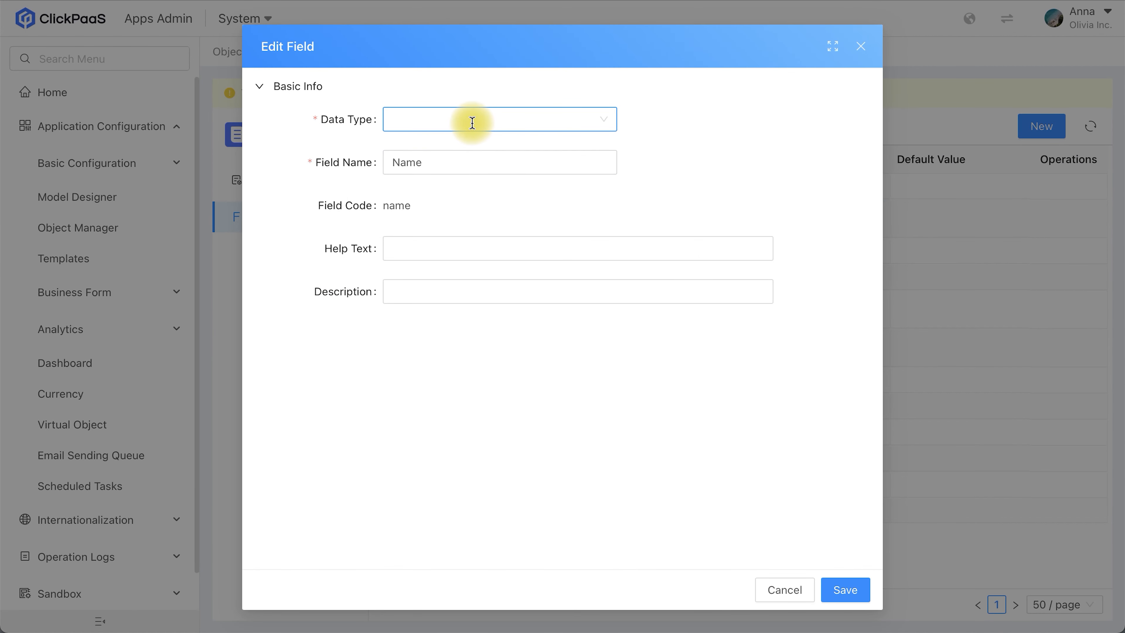
pyautogui.click(429, 153)
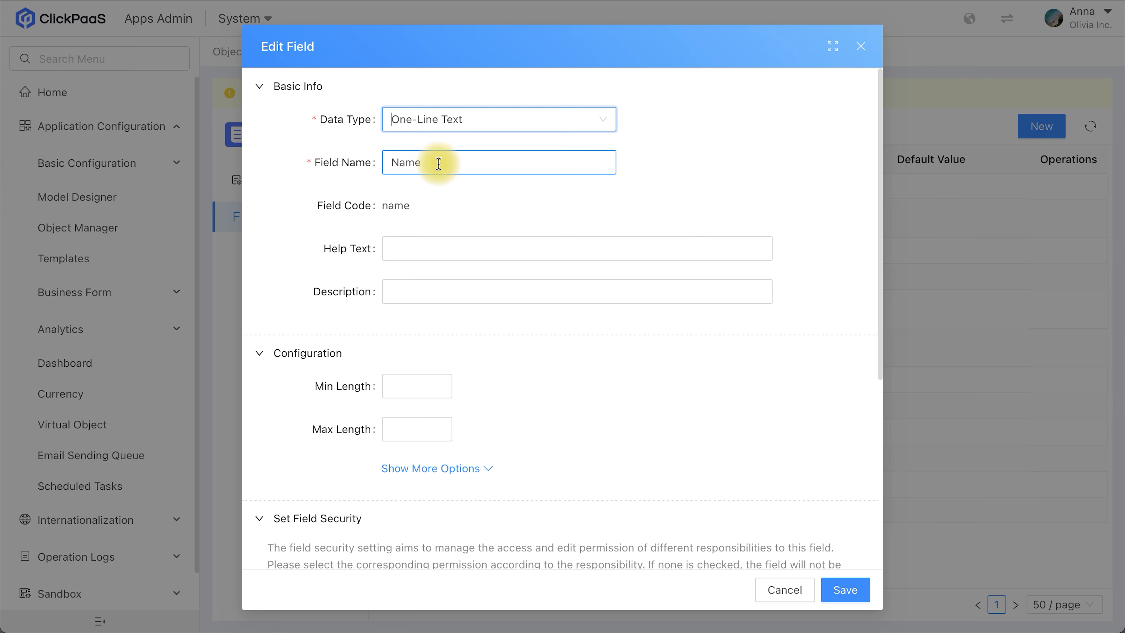
pyautogui.click(435, 162)
pyautogui.moveTo(434, 162); pyautogui.dragTo(373, 155)
pyautogui.write('Title')
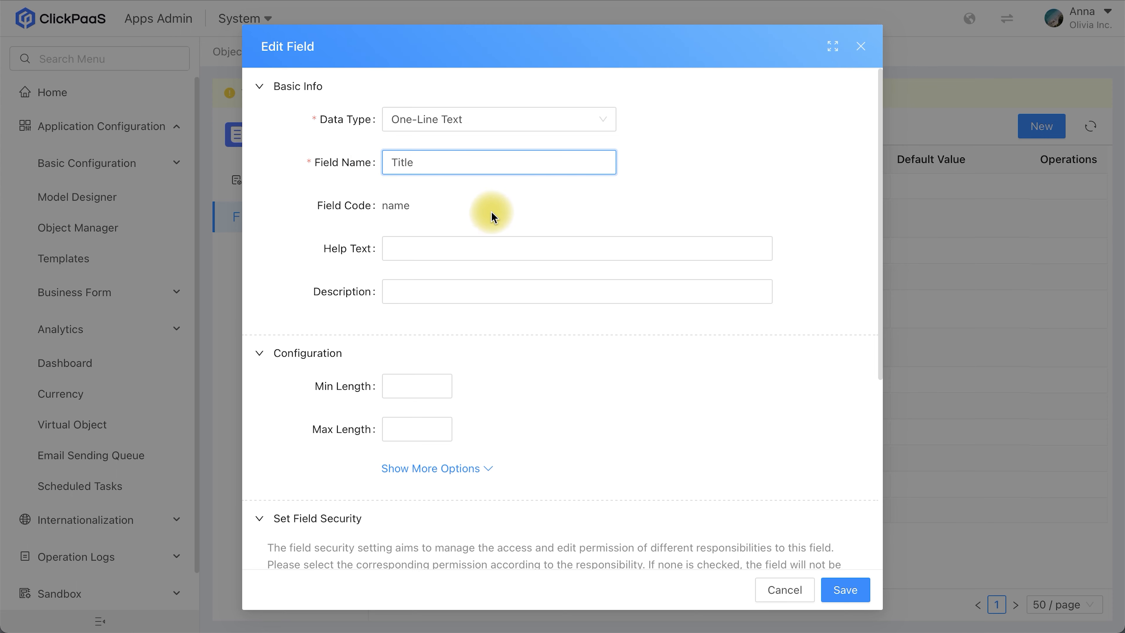
pyautogui.click(845, 590)
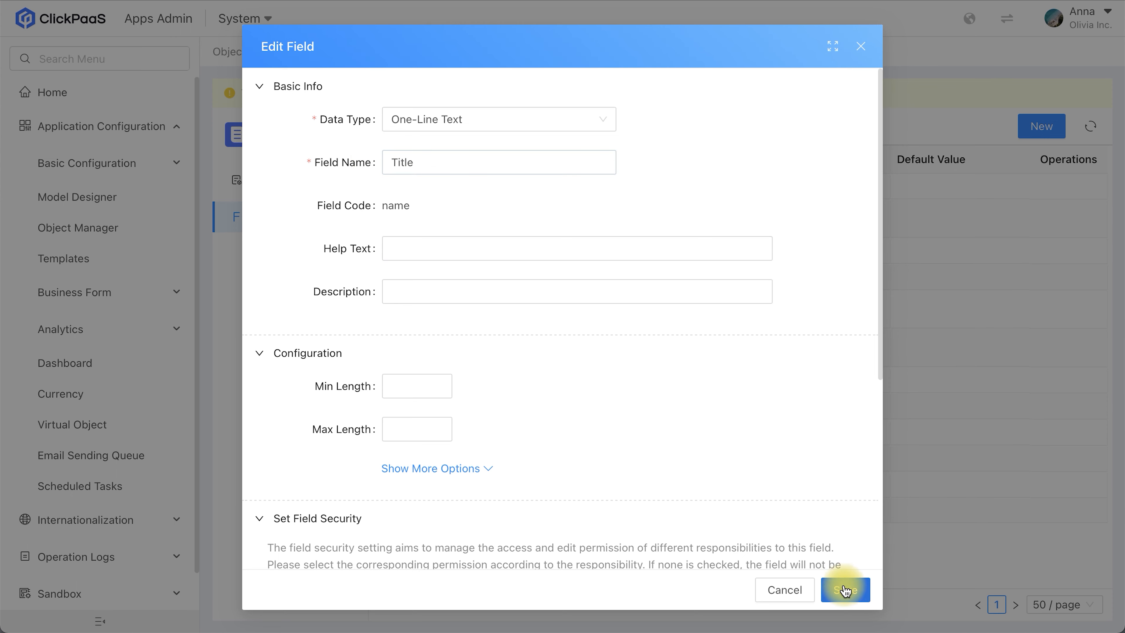
pyautogui.click(678, 194)
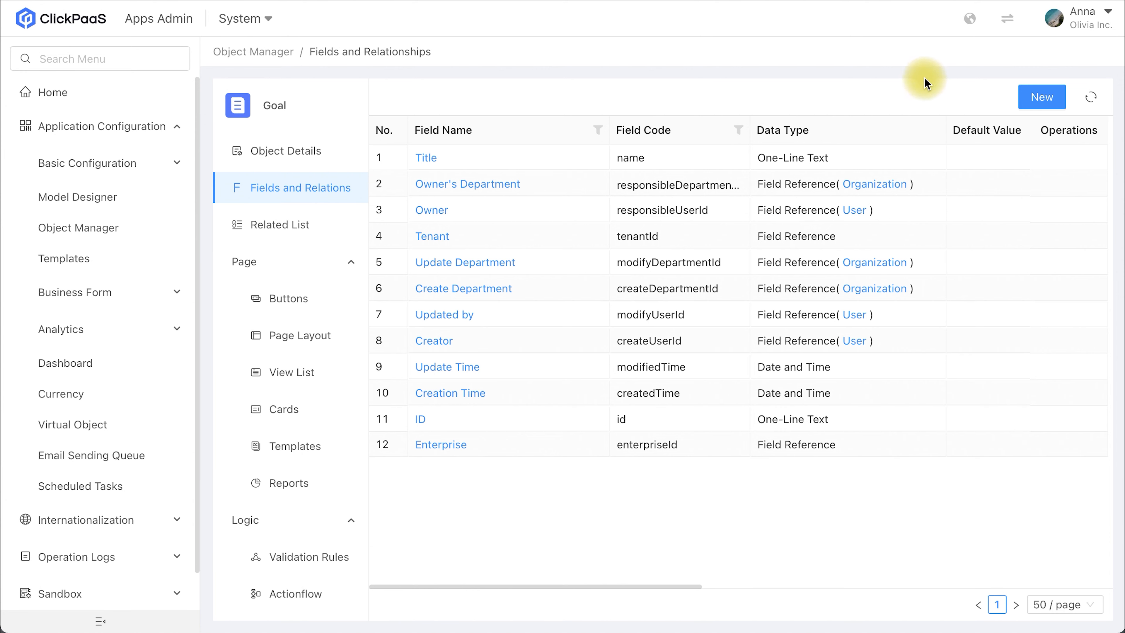
# Step: Start a new Single-Select List field on the Goal object and name it Status
pyautogui.click(1036, 101)
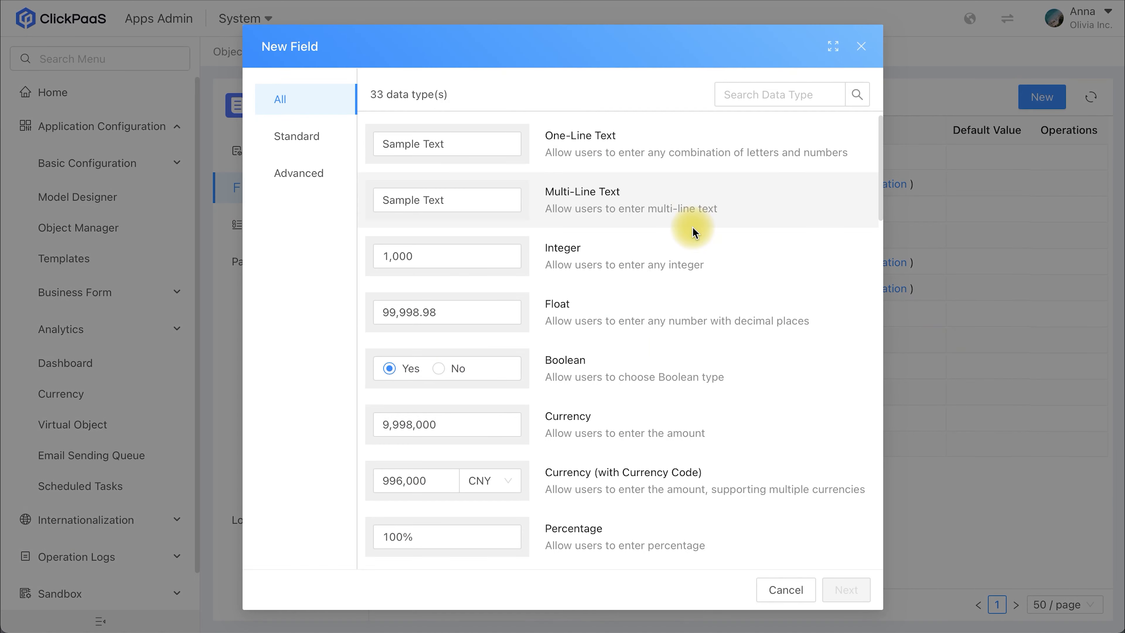
pyautogui.scroll(-3, 676, 389)
pyautogui.scroll(-5, 676, 388)
pyautogui.click(640, 366)
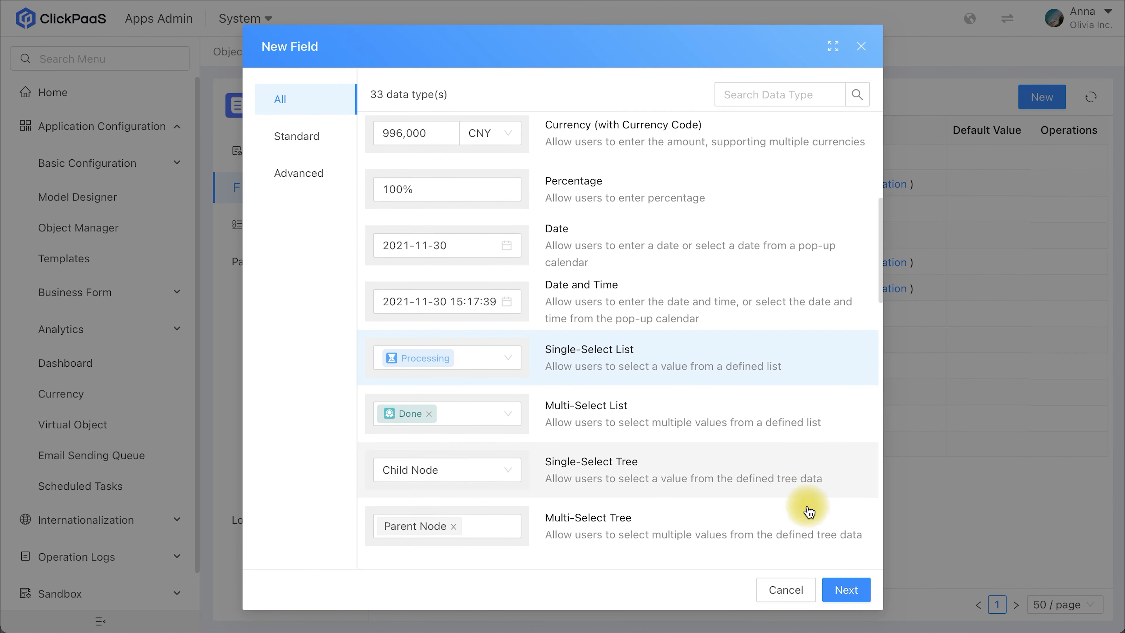
pyautogui.click(846, 589)
pyautogui.click(475, 163)
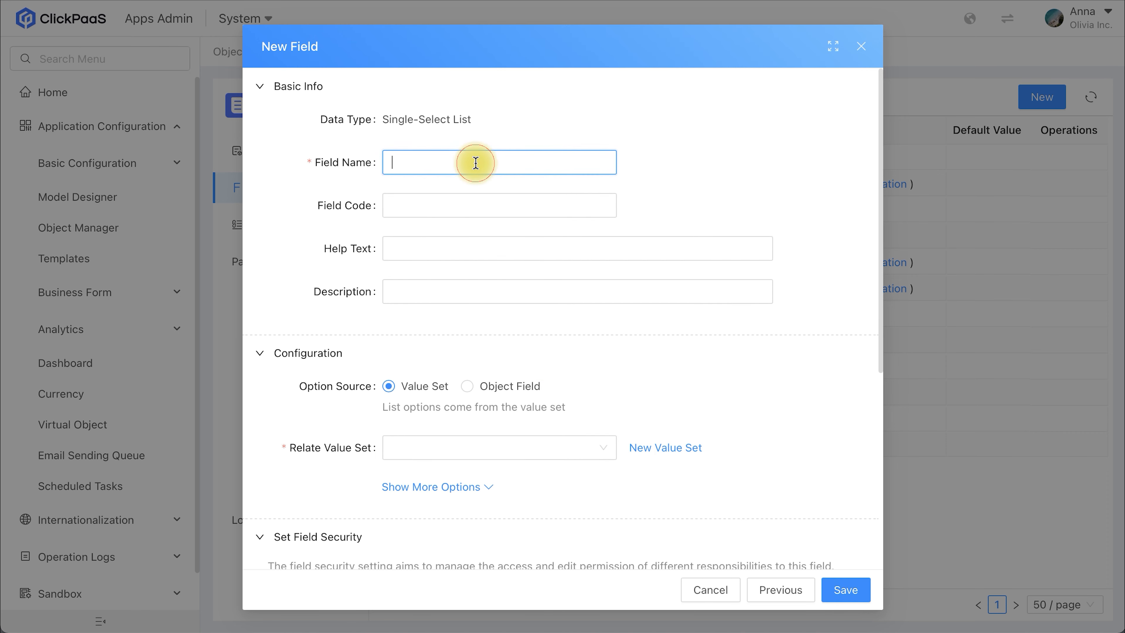
pyautogui.write('Status')
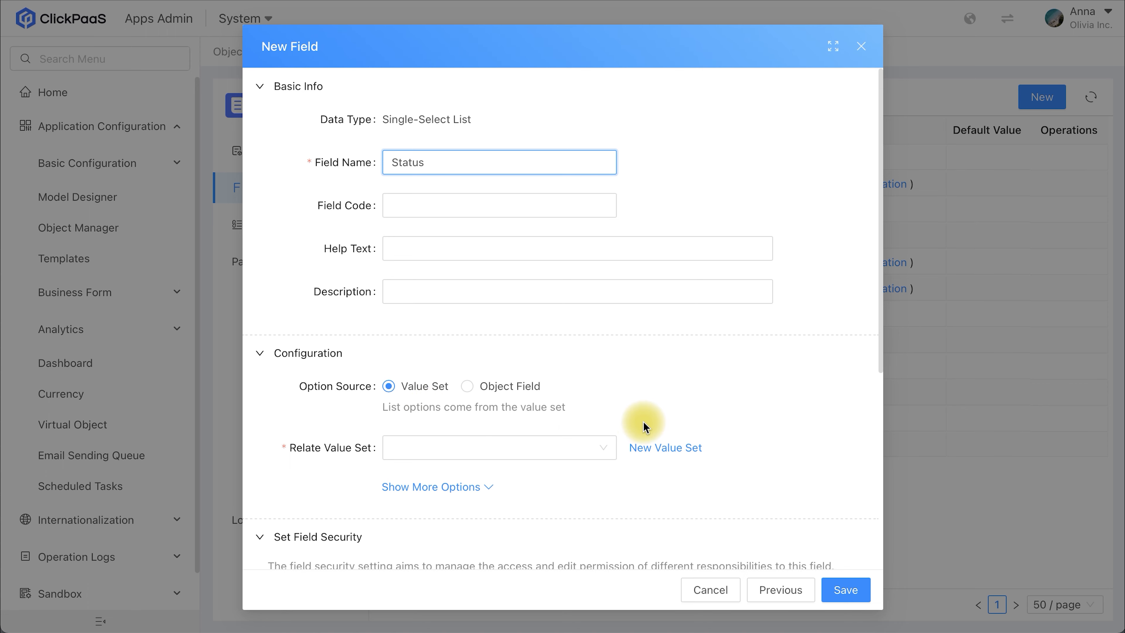
# Step: Start a new value set for the Status field, with Goal Status as both its name and code
pyautogui.click(665, 448)
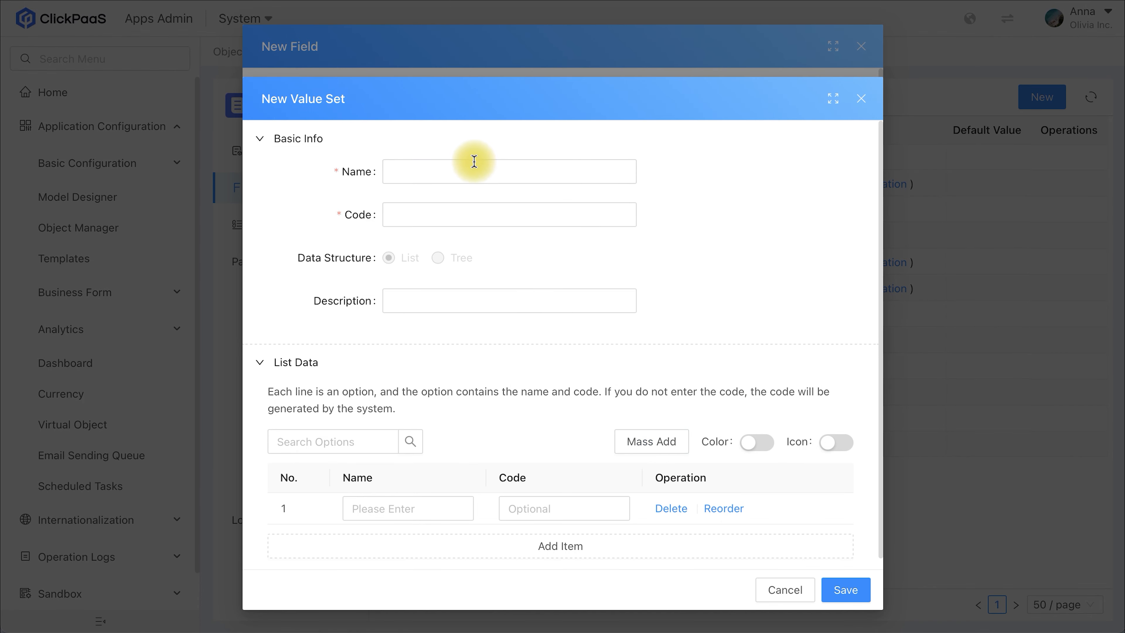
pyautogui.click(457, 171)
pyautogui.write('Goal Status')
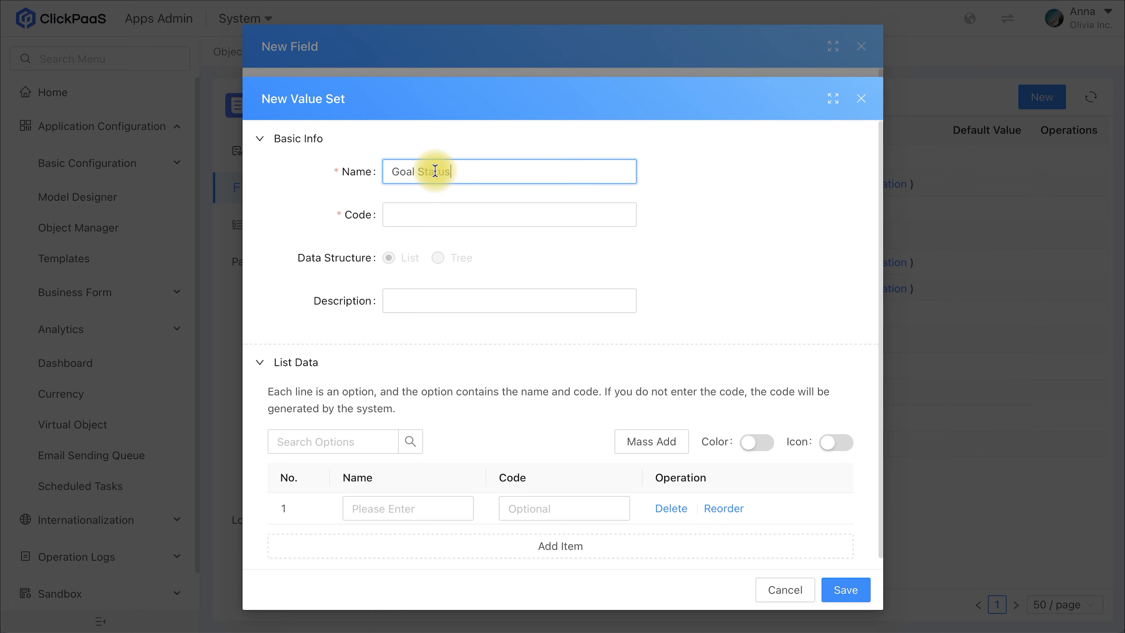
pyautogui.click(403, 217)
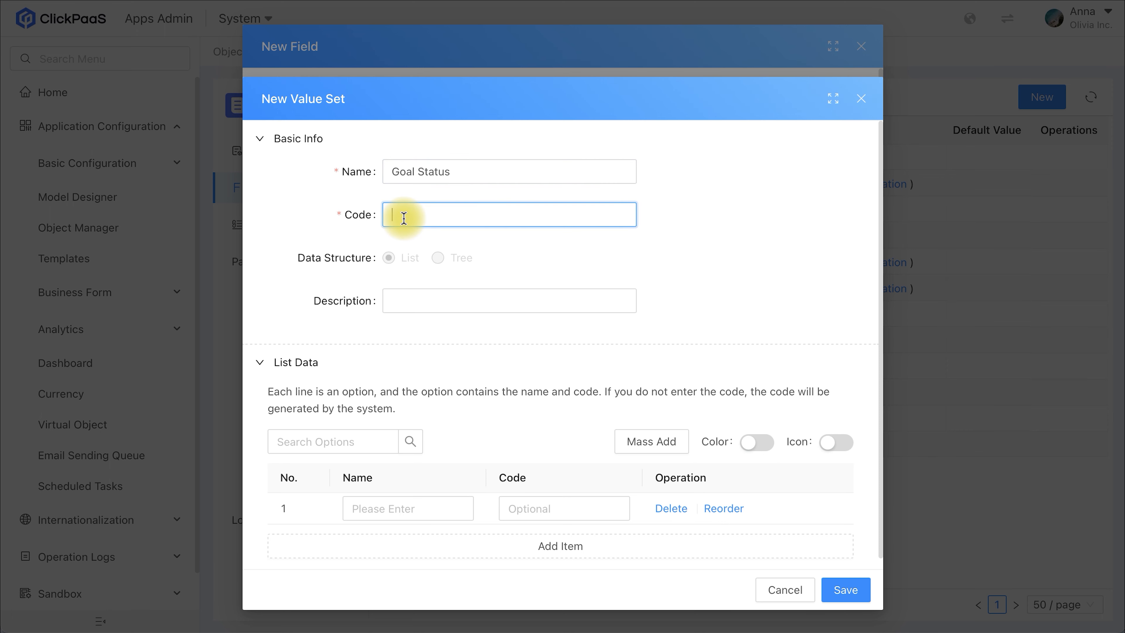
pyautogui.write('Goal Status')
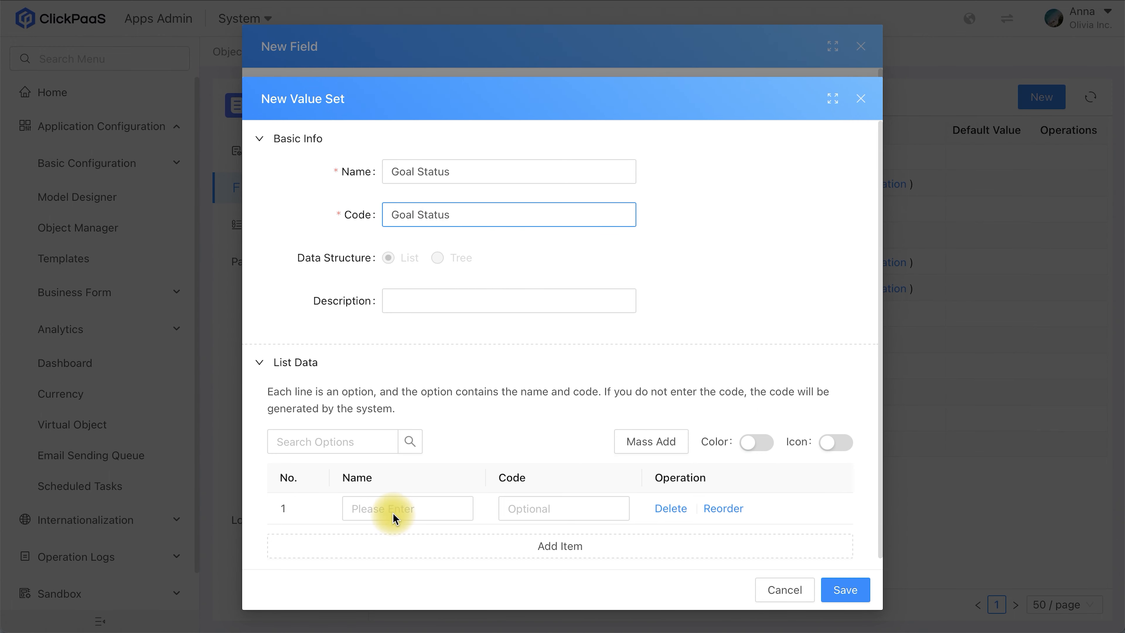
# Step: Enter Started, Not Started and In Progress as the first three options of the value set
pyautogui.click(386, 509)
pyautogui.write('Started')
pyautogui.click(383, 546)
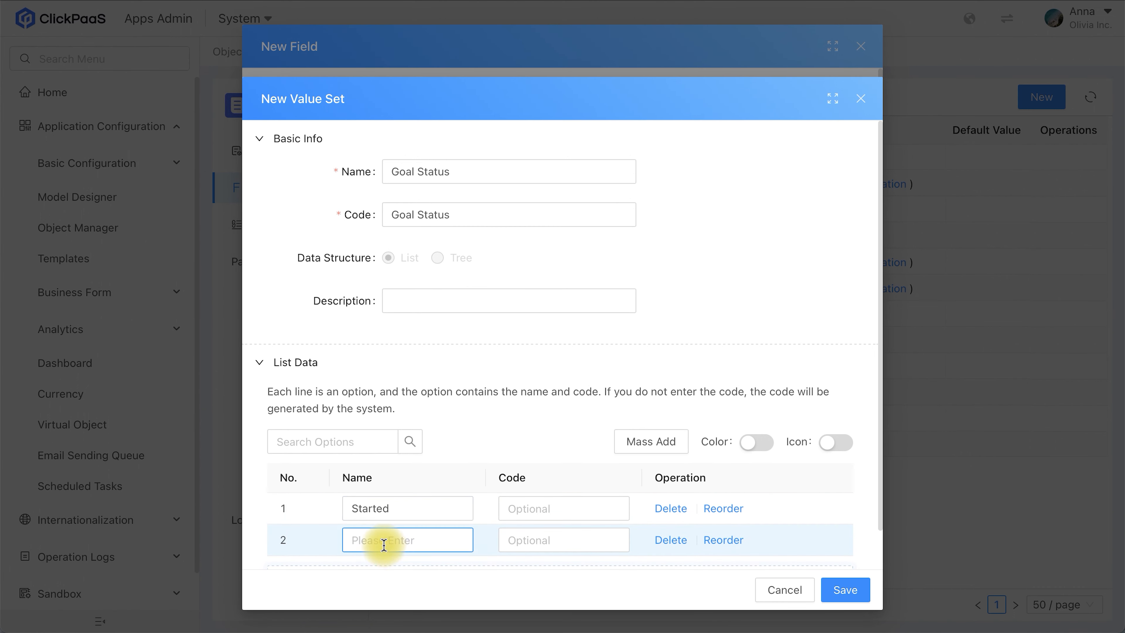
pyautogui.write('Not Started')
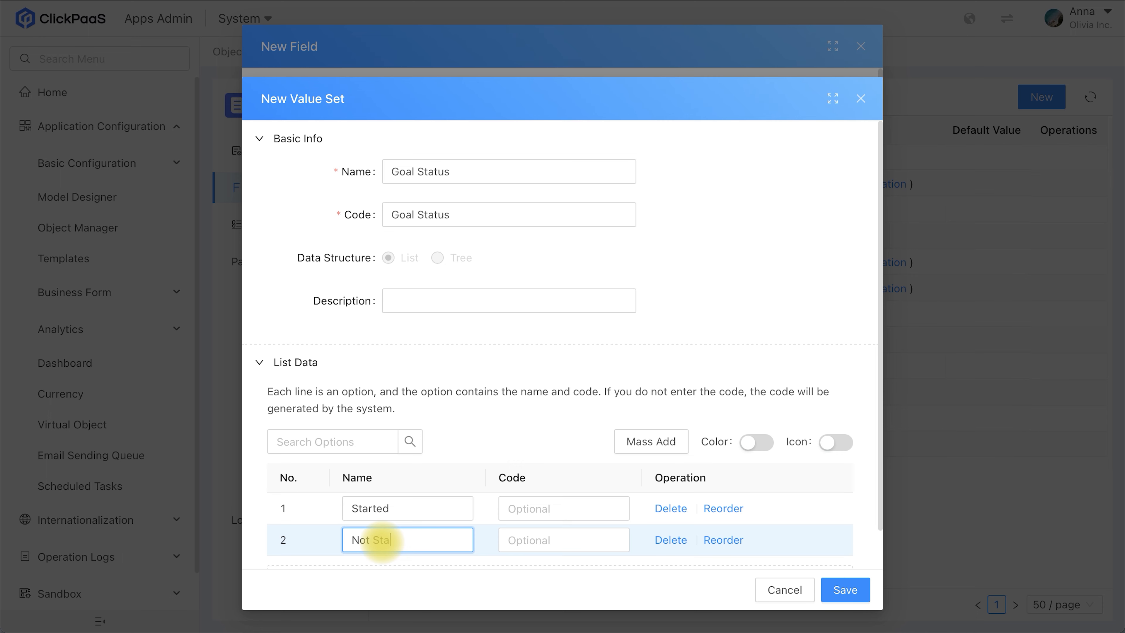
pyautogui.press('Return')
pyautogui.write('in')
pyautogui.press('BackSpace')
pyautogui.press('BackSpace')
pyautogui.write('In Progress')
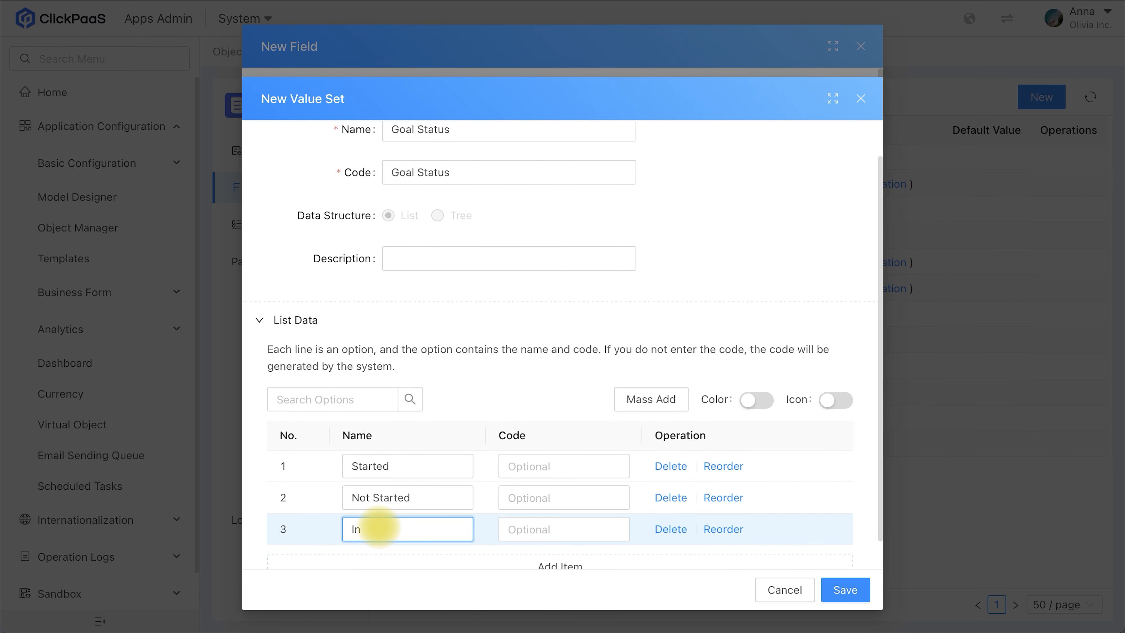
# Step: Add Failed, Closed and Completed as the next three options of the value set
pyautogui.press('Return')
pyautogui.write('Failed')
pyautogui.press('Return')
pyautogui.click(394, 536)
pyautogui.write('Closed')
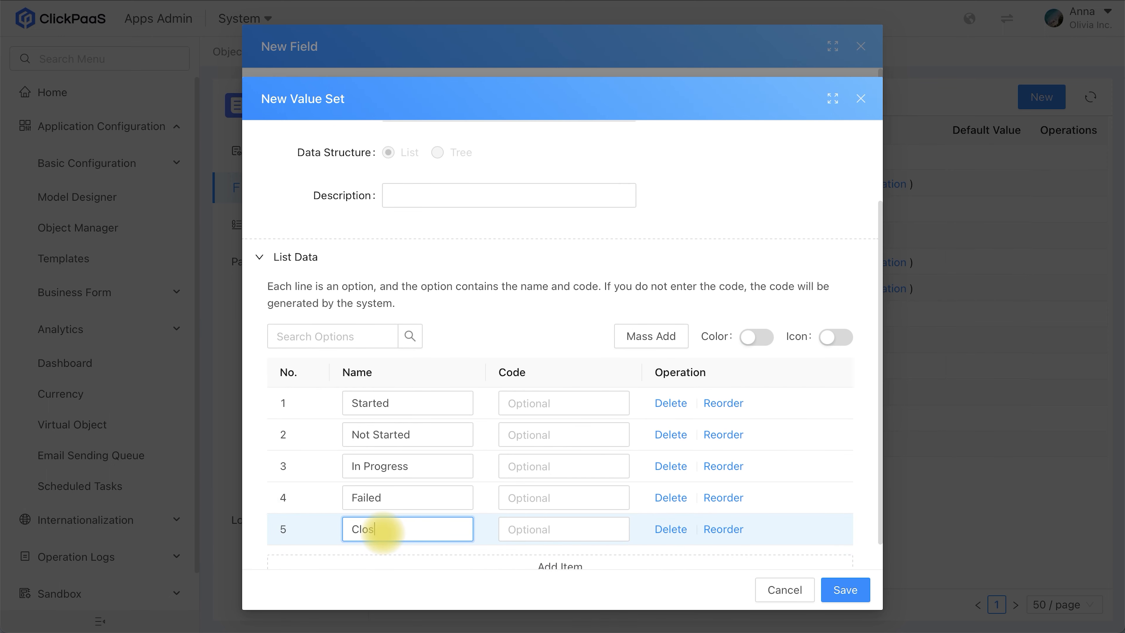
pyautogui.click(371, 563)
pyautogui.write('Completed')
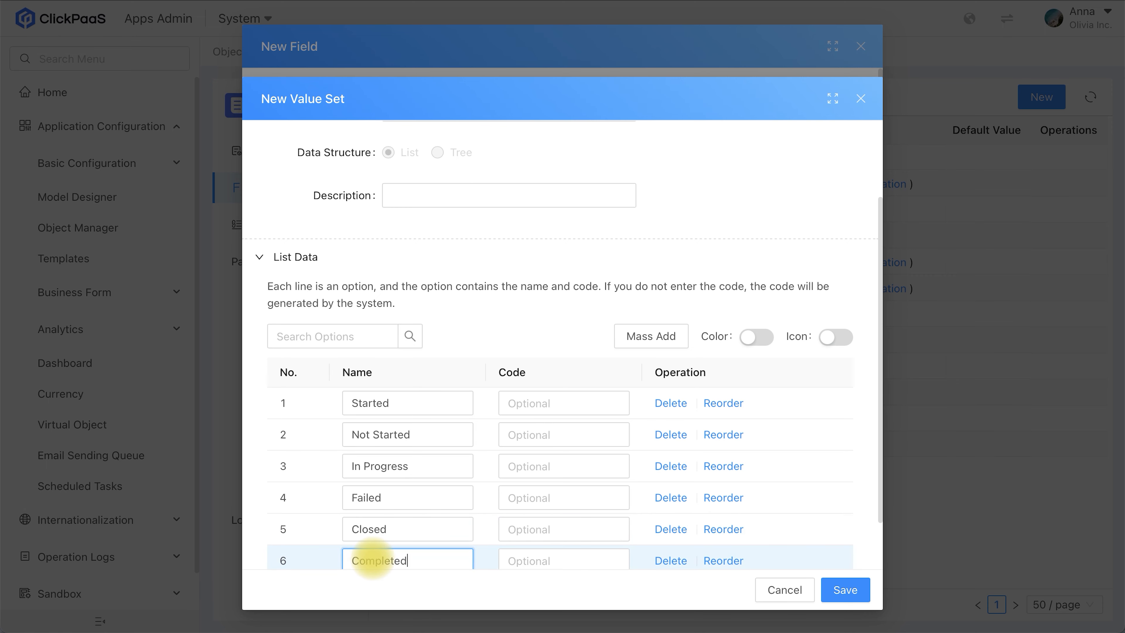
pyautogui.click(796, 491)
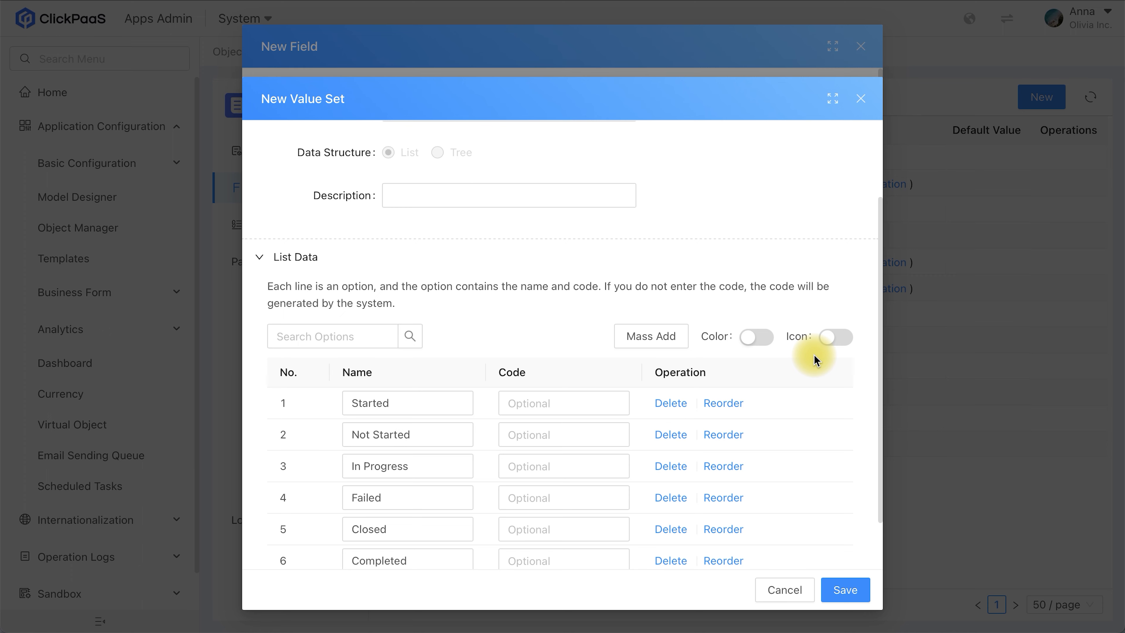
# Step: Enable colors for the value set's options, and switch icons on and back off
pyautogui.click(770, 340)
pyautogui.click(841, 344)
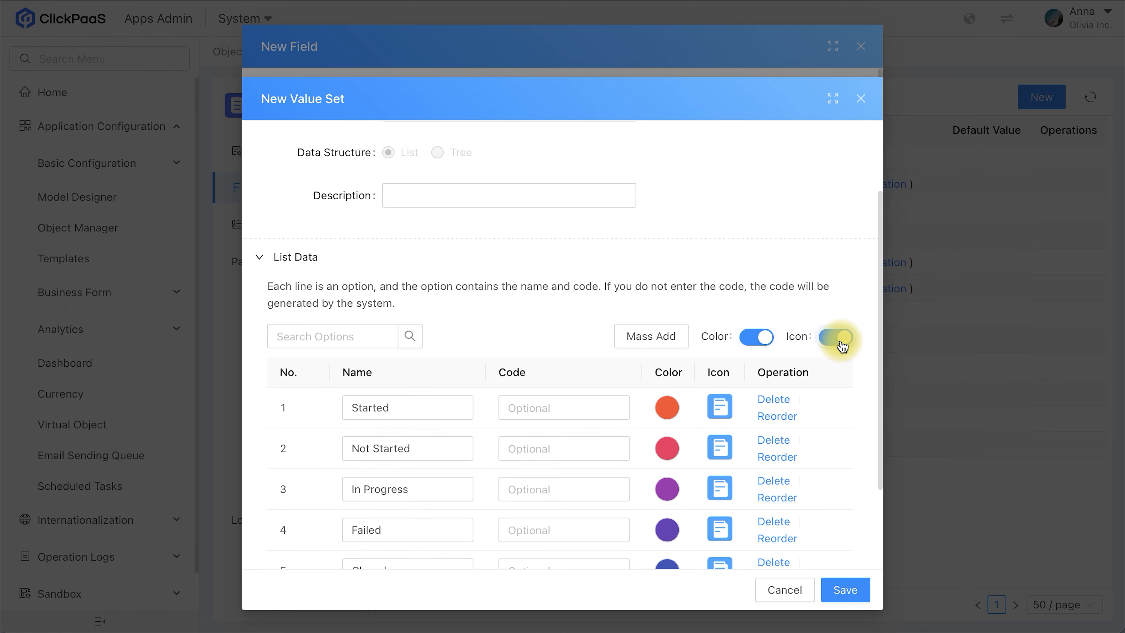
pyautogui.click(840, 344)
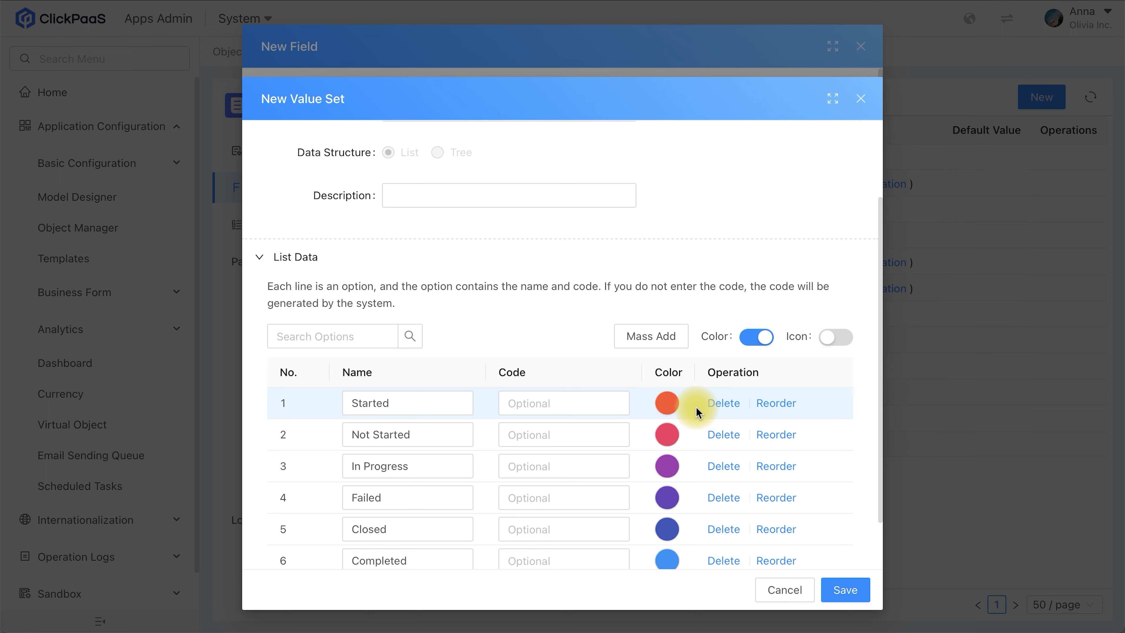
# Step: Color the Started option dark green and the Not Started option yellow
pyautogui.click(666, 403)
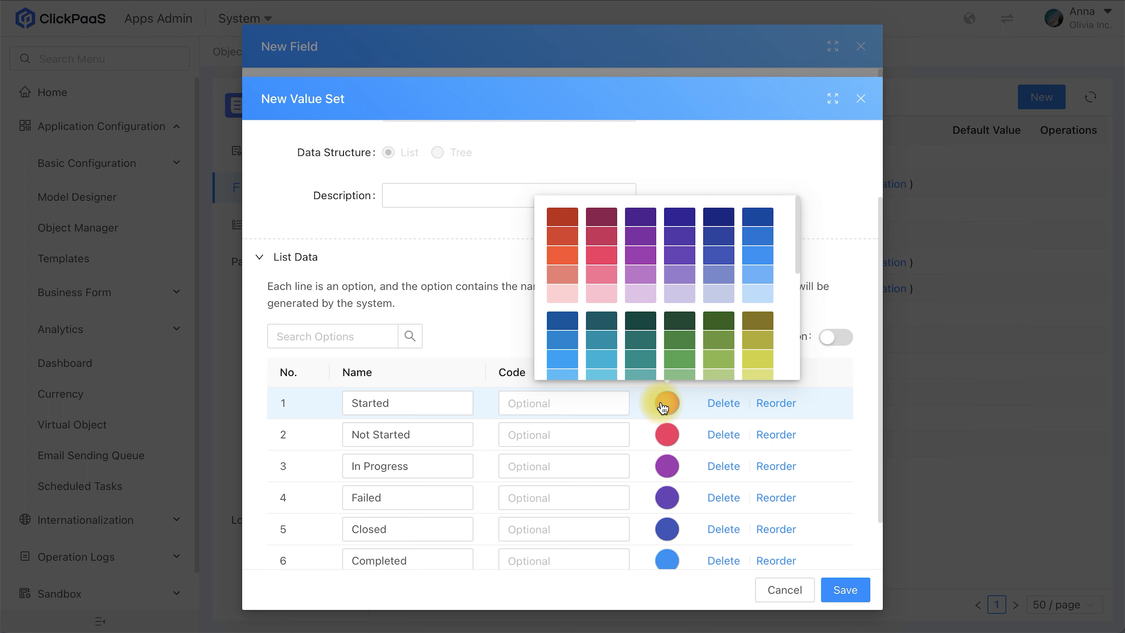
pyautogui.click(680, 343)
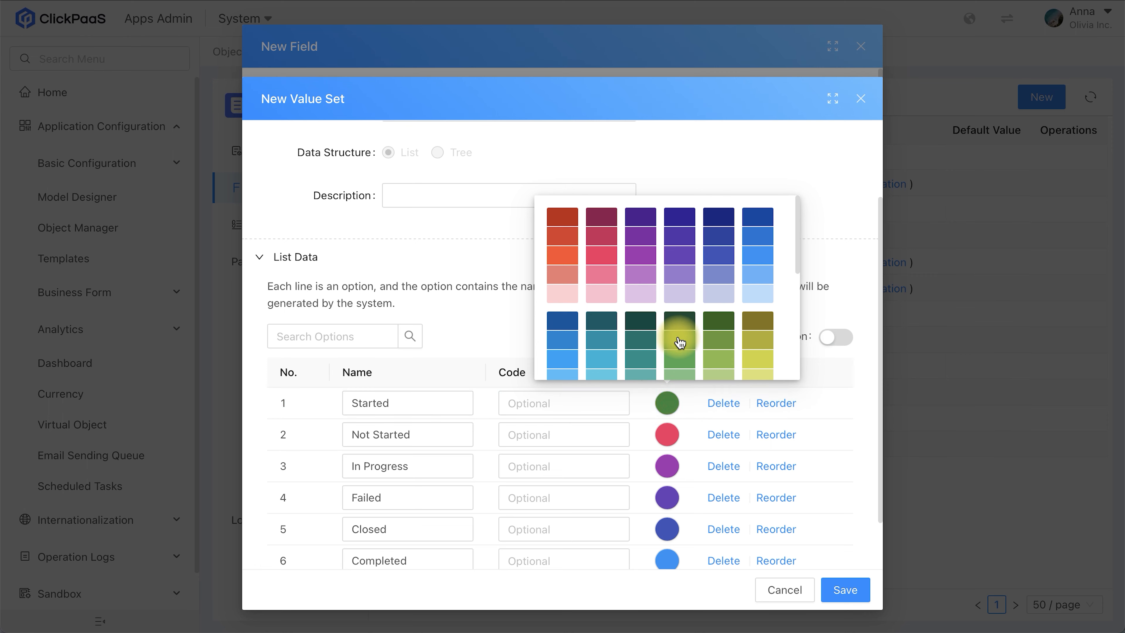
pyautogui.click(686, 435)
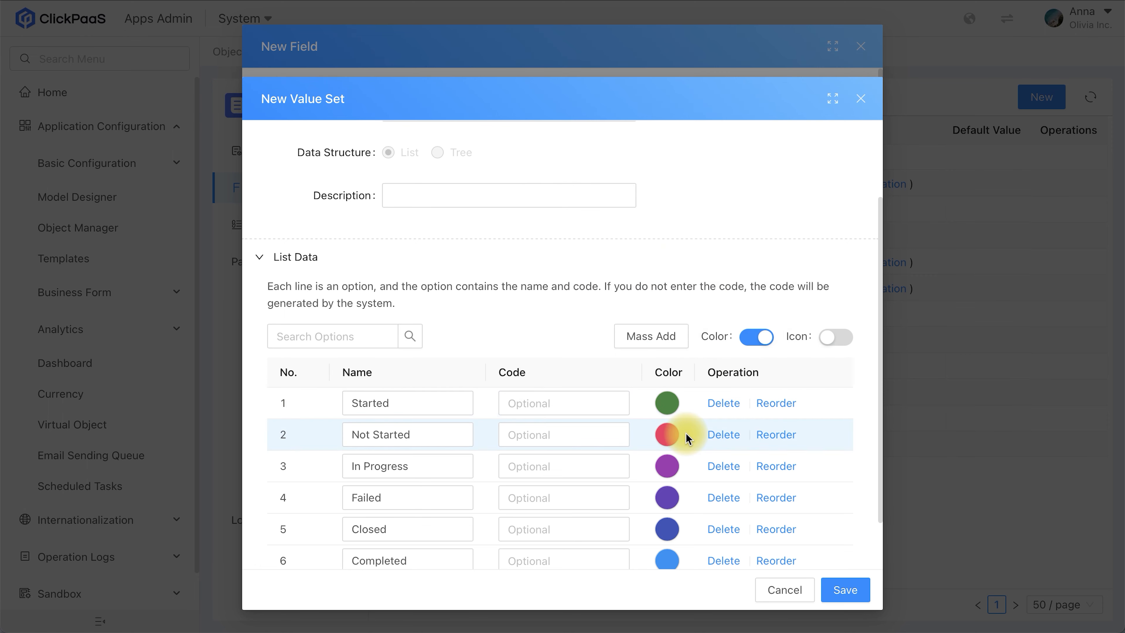
pyautogui.click(668, 437)
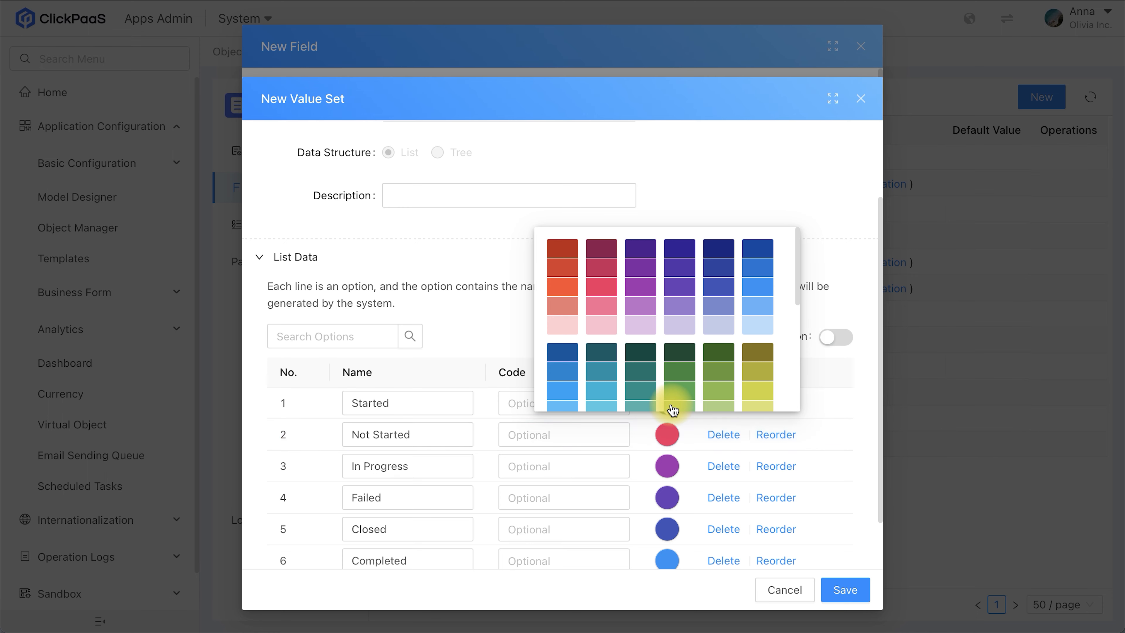
pyautogui.scroll(-3, 670, 408)
pyautogui.click(567, 286)
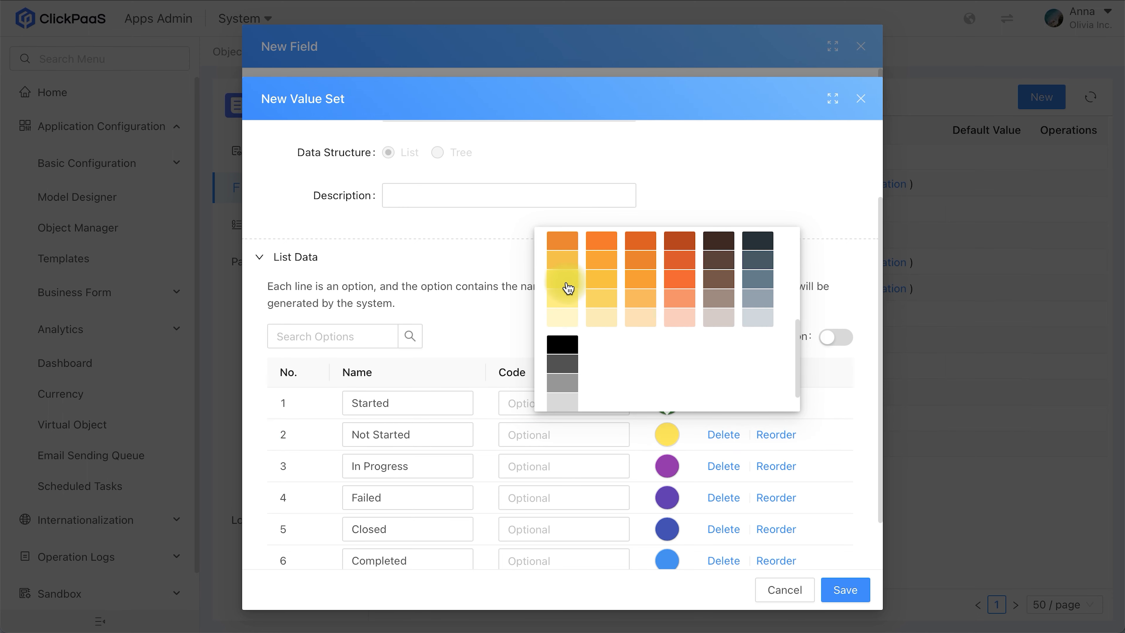
pyautogui.click(681, 501)
# Step: Color the Failed option orange-red, and save the value set together with the Status field
pyautogui.scroll(-1, 678, 504)
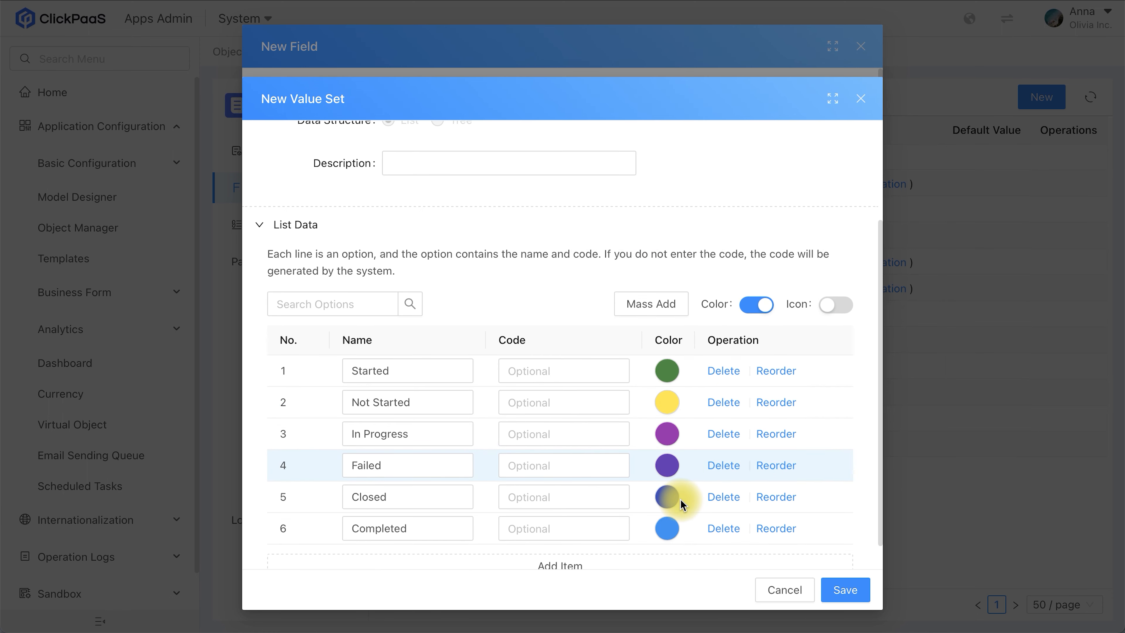
pyautogui.click(670, 498)
pyautogui.click(691, 503)
pyautogui.click(667, 465)
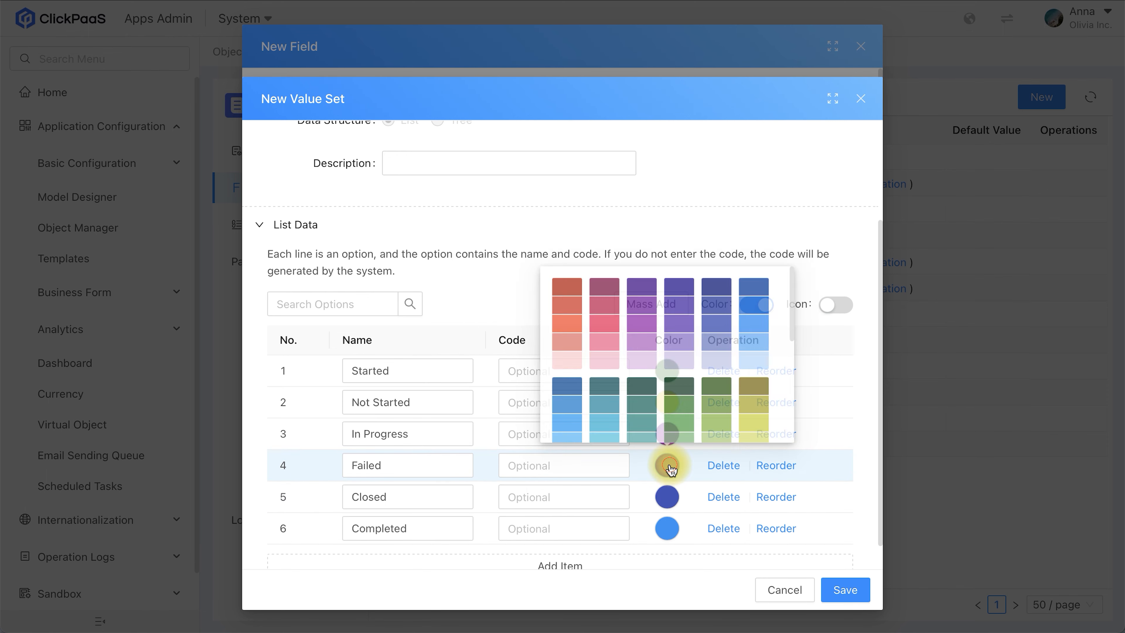
pyautogui.click(565, 318)
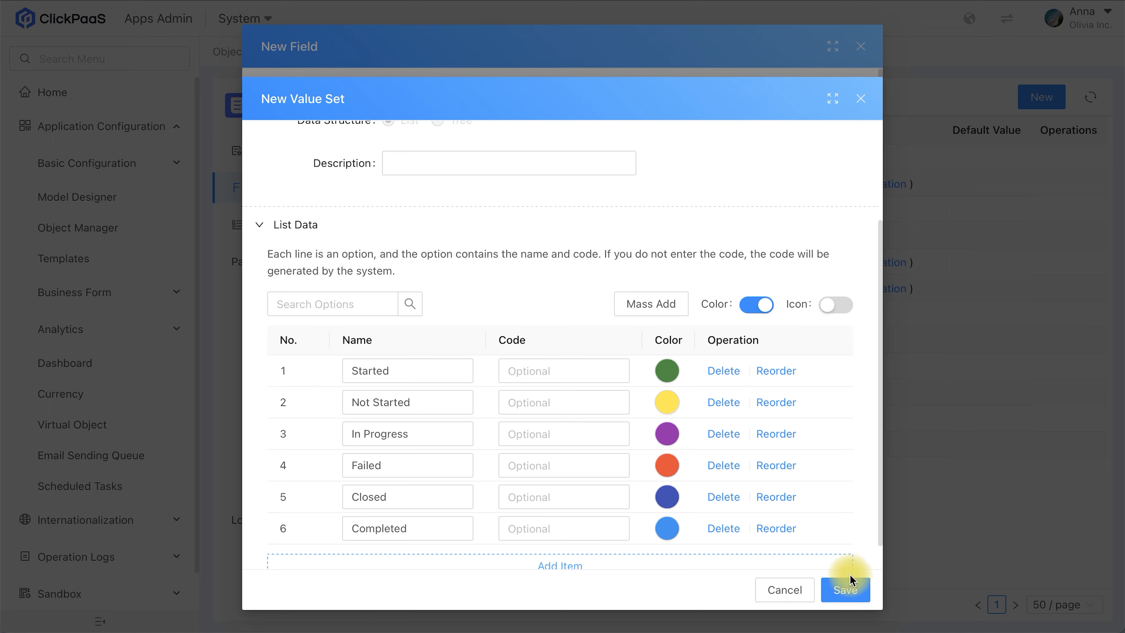
pyautogui.click(853, 591)
pyautogui.click(846, 591)
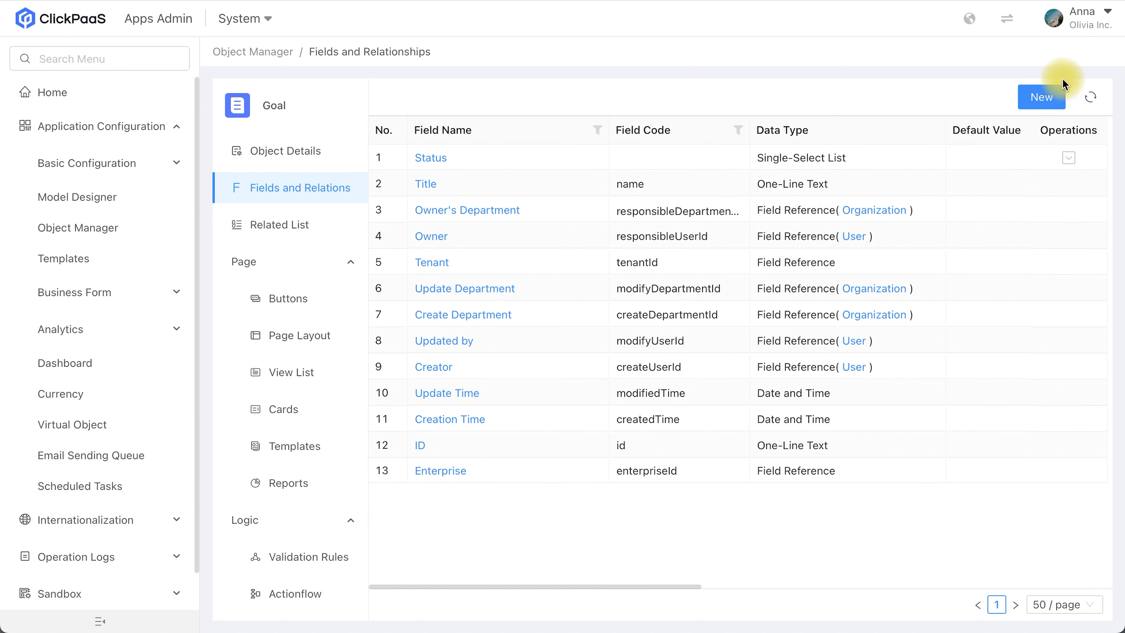
# Step: Create a Percentage field named Progress on the Goal object, keeping the default configuration
pyautogui.click(1037, 100)
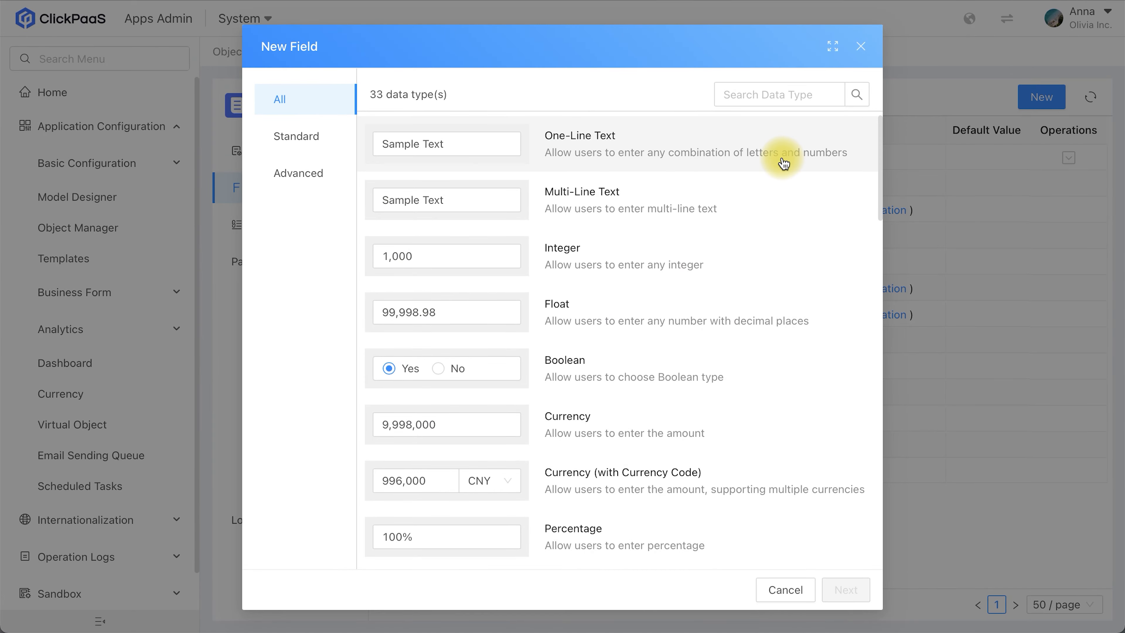
pyautogui.scroll(-2, 658, 388)
pyautogui.click(608, 454)
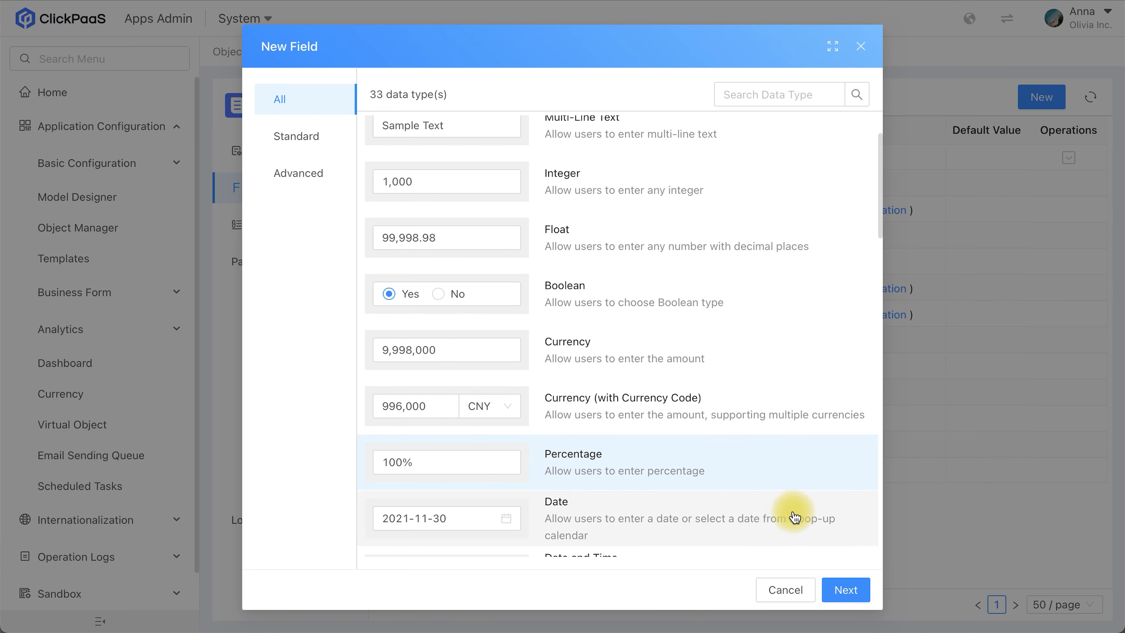
pyautogui.click(847, 593)
pyautogui.click(446, 160)
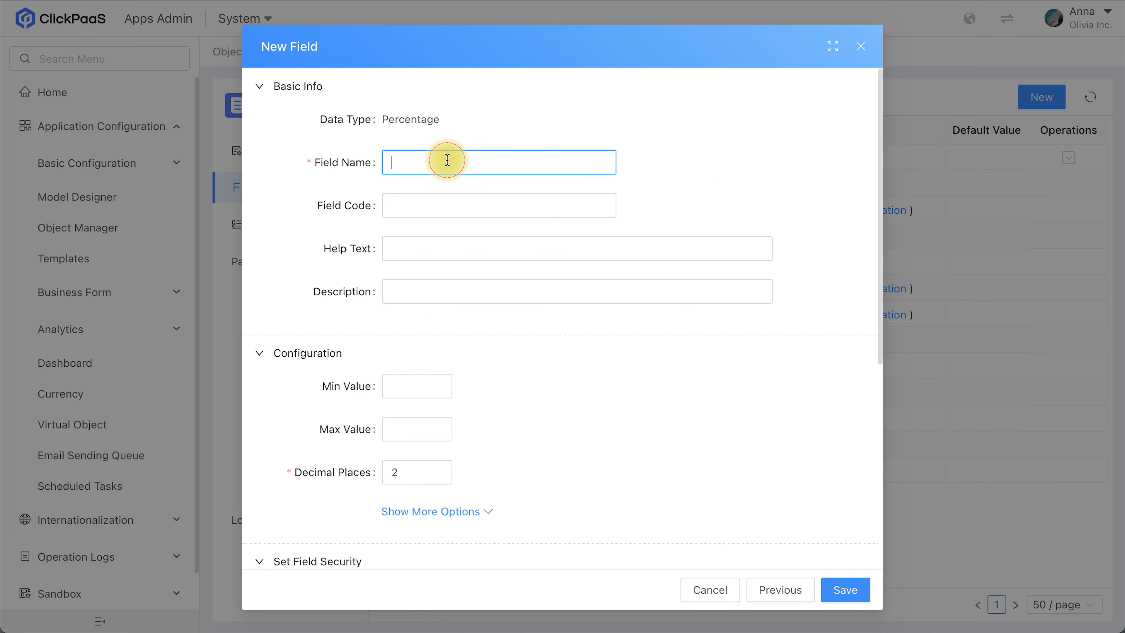
pyautogui.write('Progress')
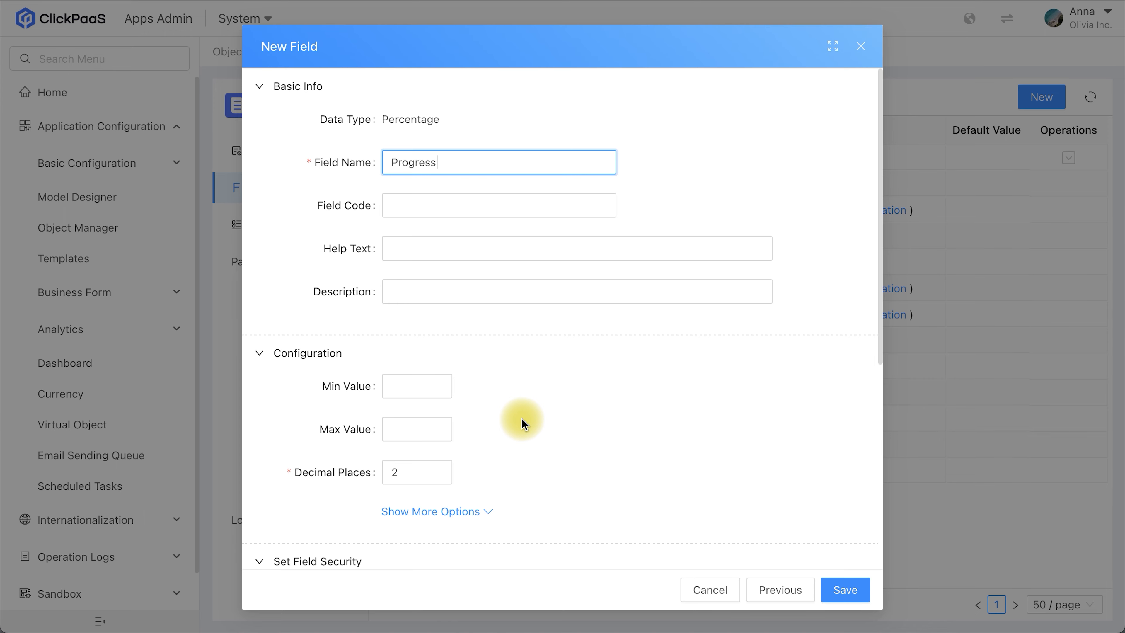
pyautogui.click(848, 590)
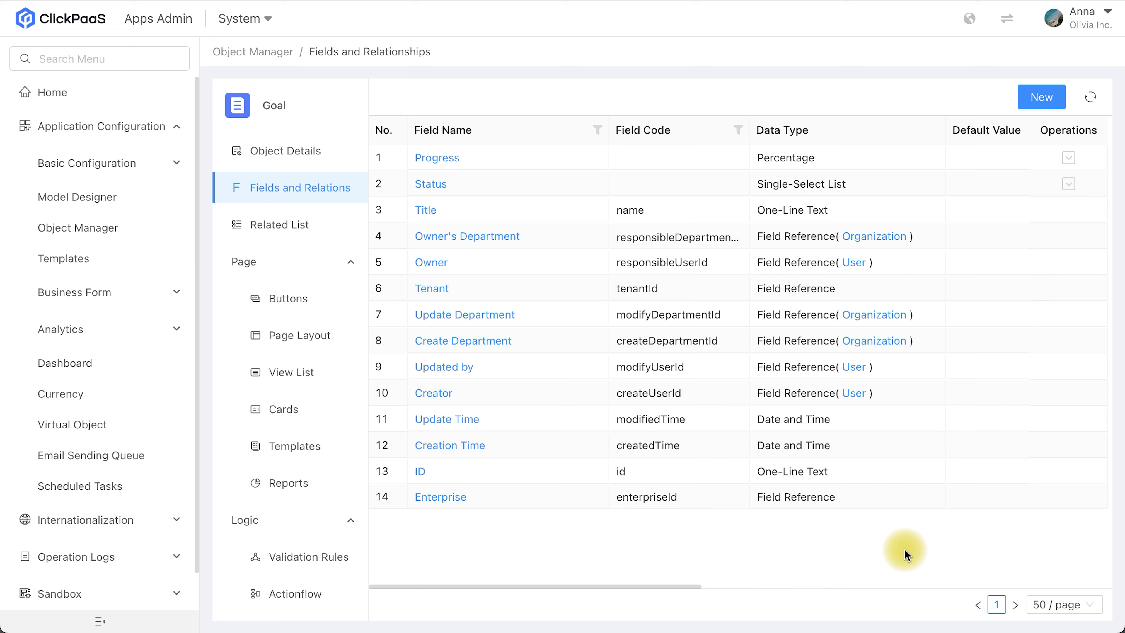
# Step: Create a Date field named Start Date on the Goal object, keeping the default configuration
pyautogui.click(1039, 97)
pyautogui.scroll(-3, 615, 399)
pyautogui.click(620, 441)
pyautogui.click(846, 590)
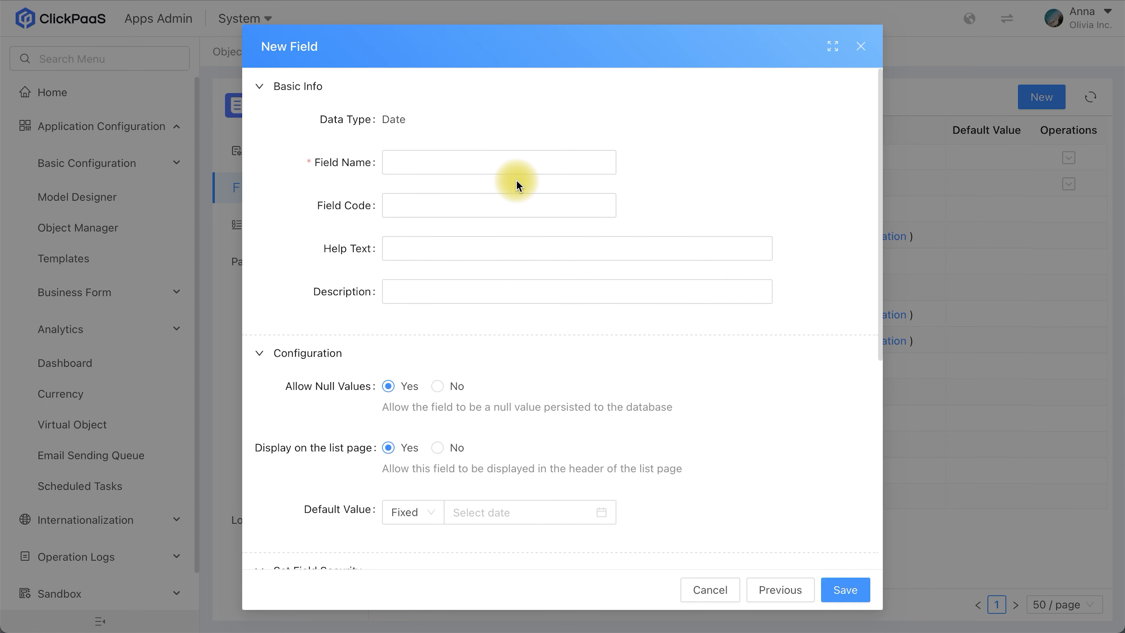
pyautogui.click(481, 172)
pyautogui.write('tart Date')
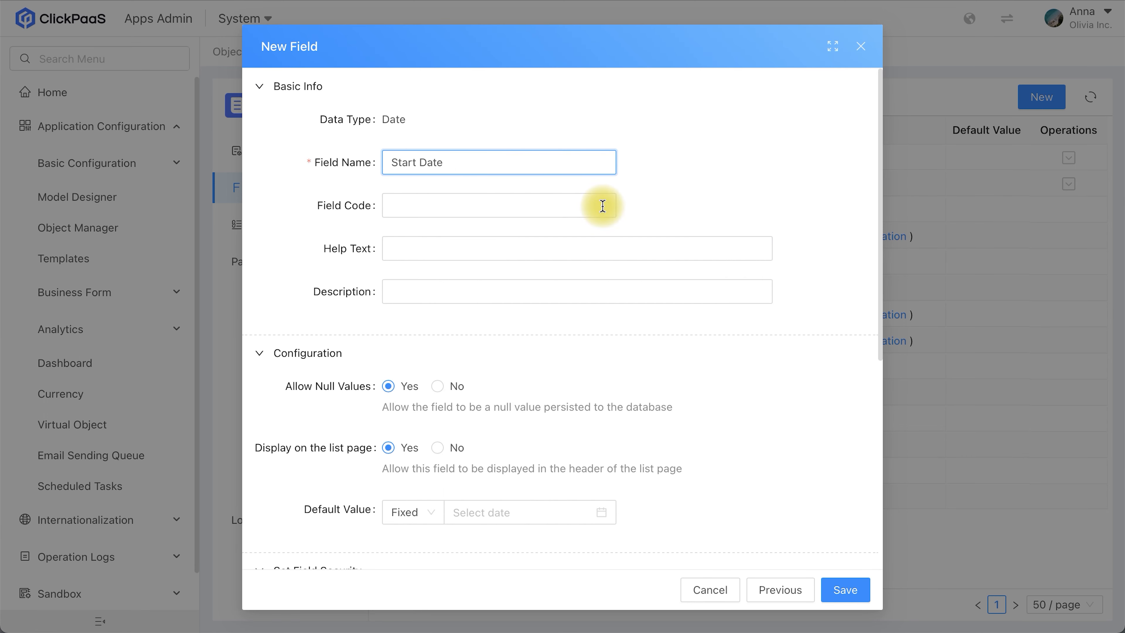
pyautogui.click(845, 588)
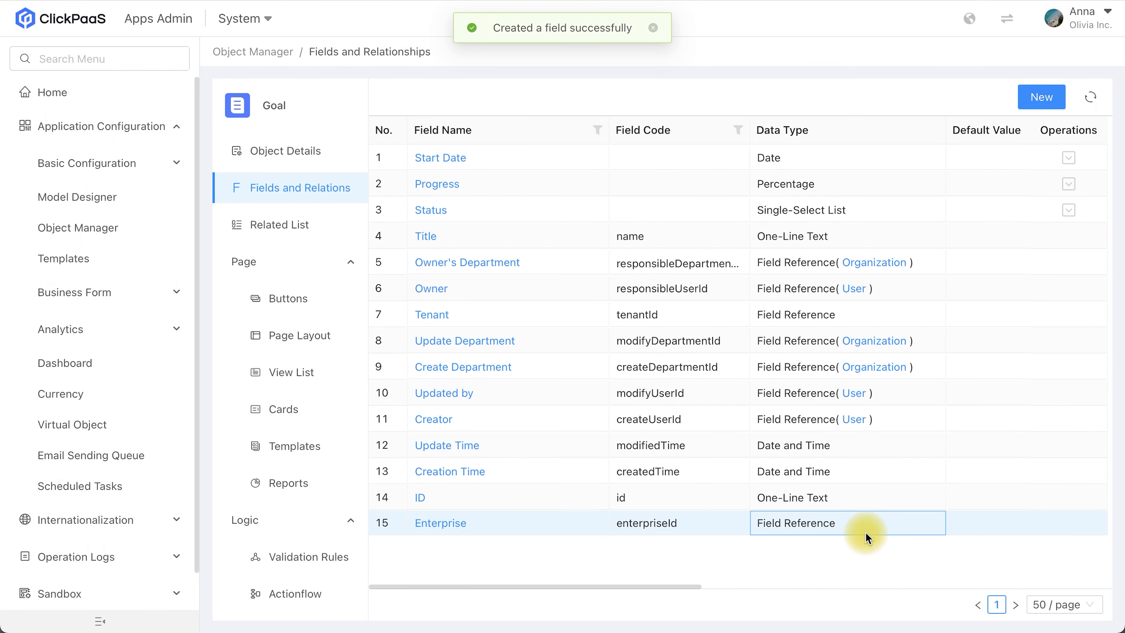
# Step: Create a second Date field, named Due Date, on the Goal object with the default configuration
pyautogui.click(1039, 99)
pyautogui.scroll(-3, 647, 452)
pyautogui.click(638, 470)
pyautogui.click(846, 590)
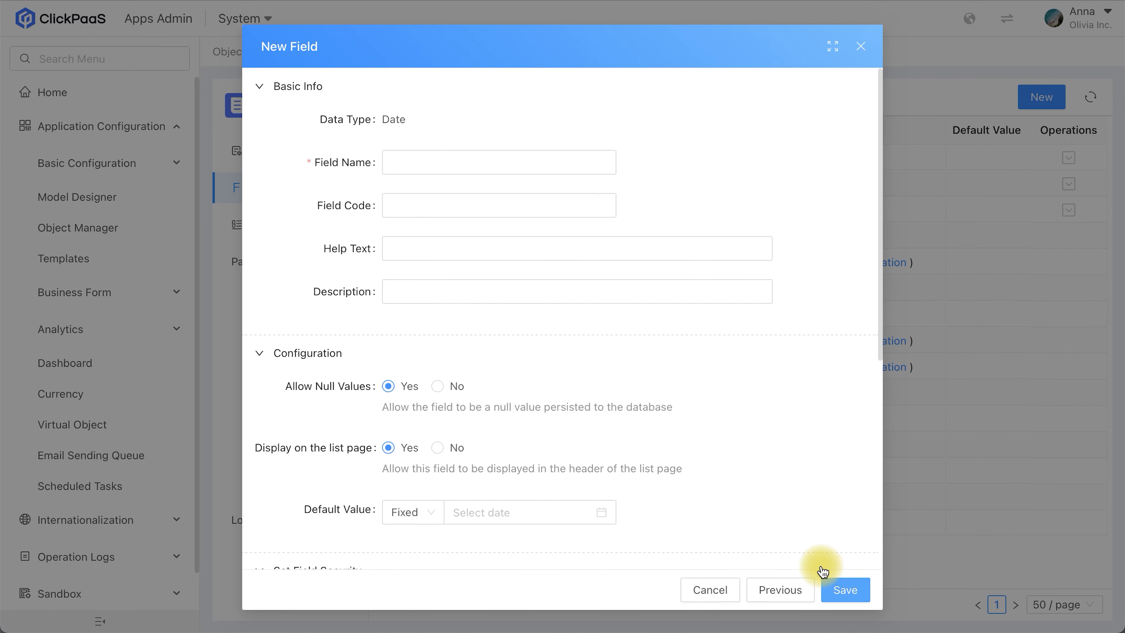
pyautogui.click(498, 165)
pyautogui.write('D')
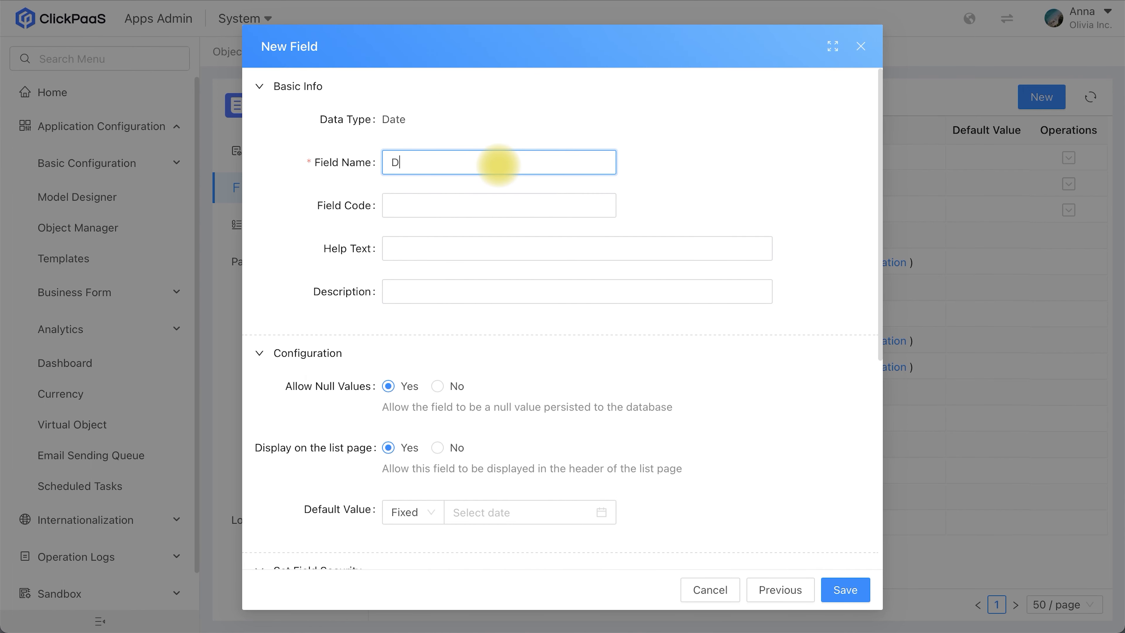
pyautogui.write('ue Date')
pyautogui.click(835, 575)
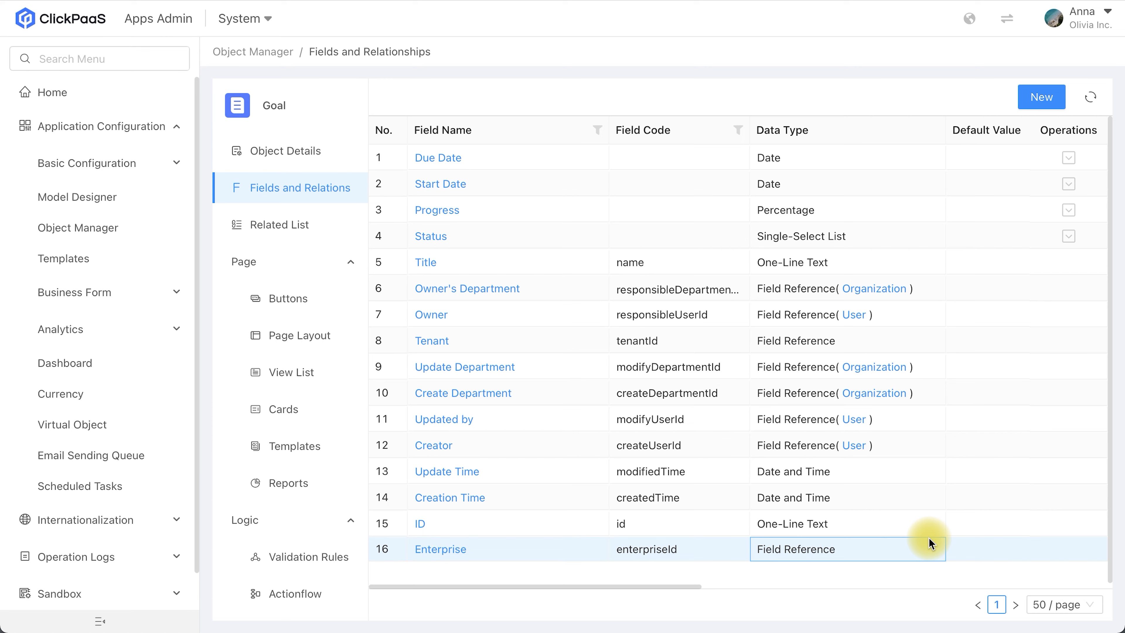
# Step: Create a Multi-Line Text field named Note on the Goal object, keeping the default configuration
pyautogui.click(1043, 99)
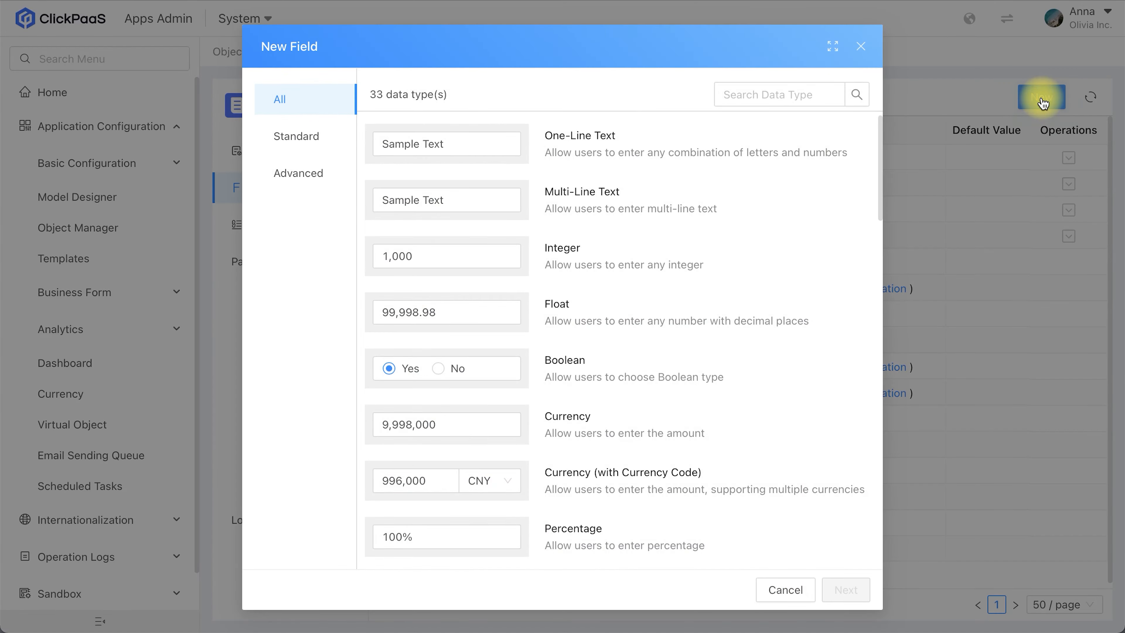
pyautogui.click(682, 204)
pyautogui.click(842, 586)
pyautogui.click(431, 164)
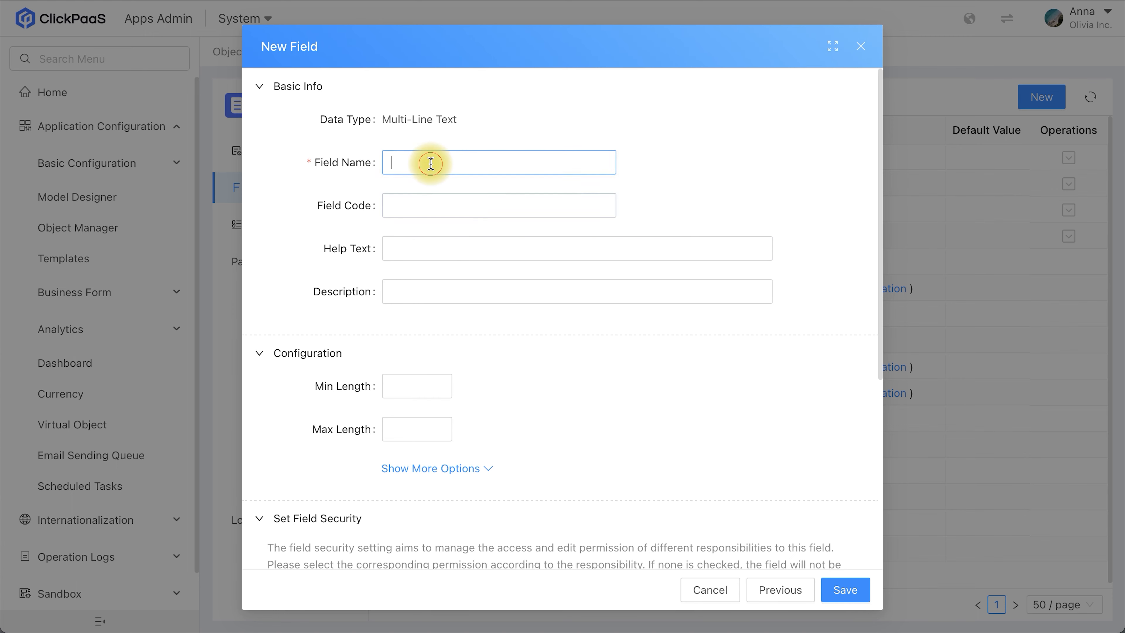
pyautogui.write('NOte')
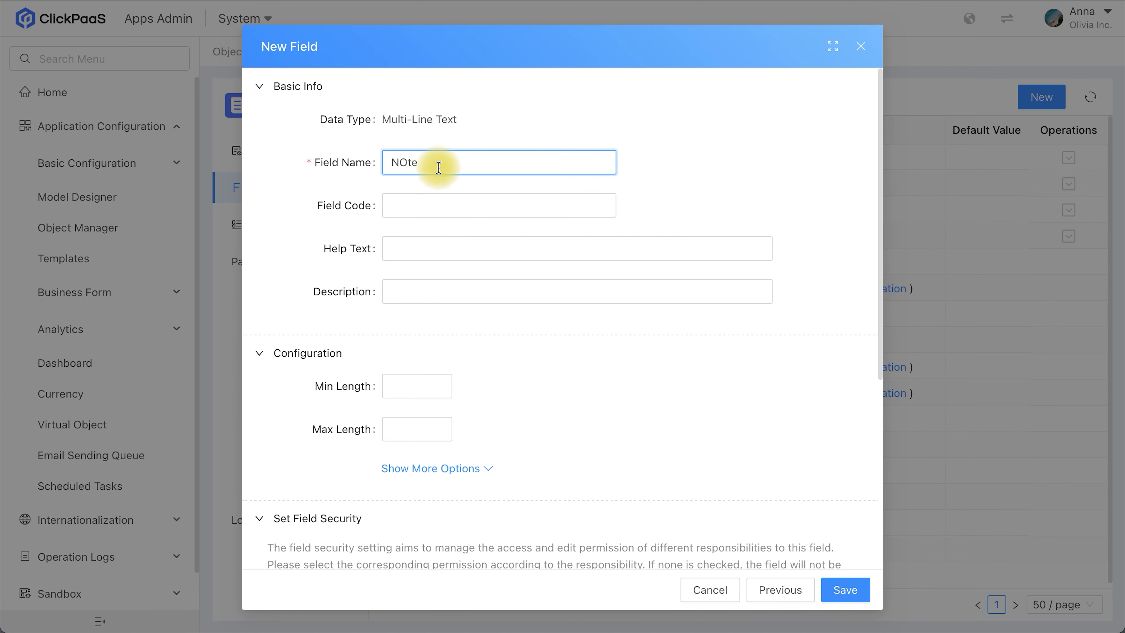
pyautogui.press('BackSpace')
pyautogui.write('ote')
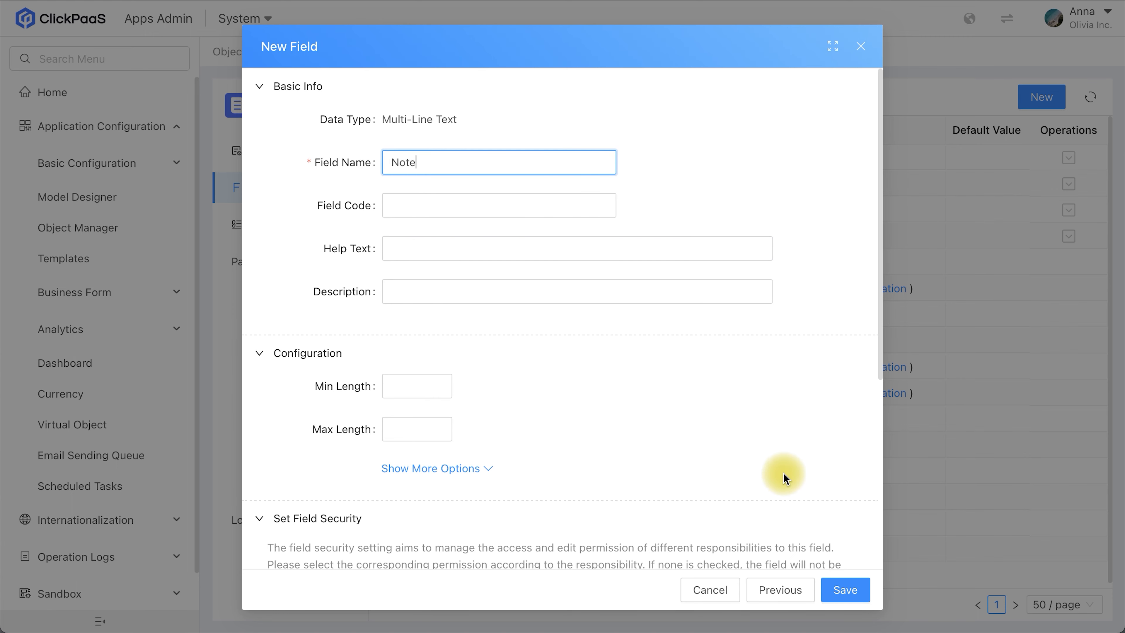
pyautogui.click(846, 590)
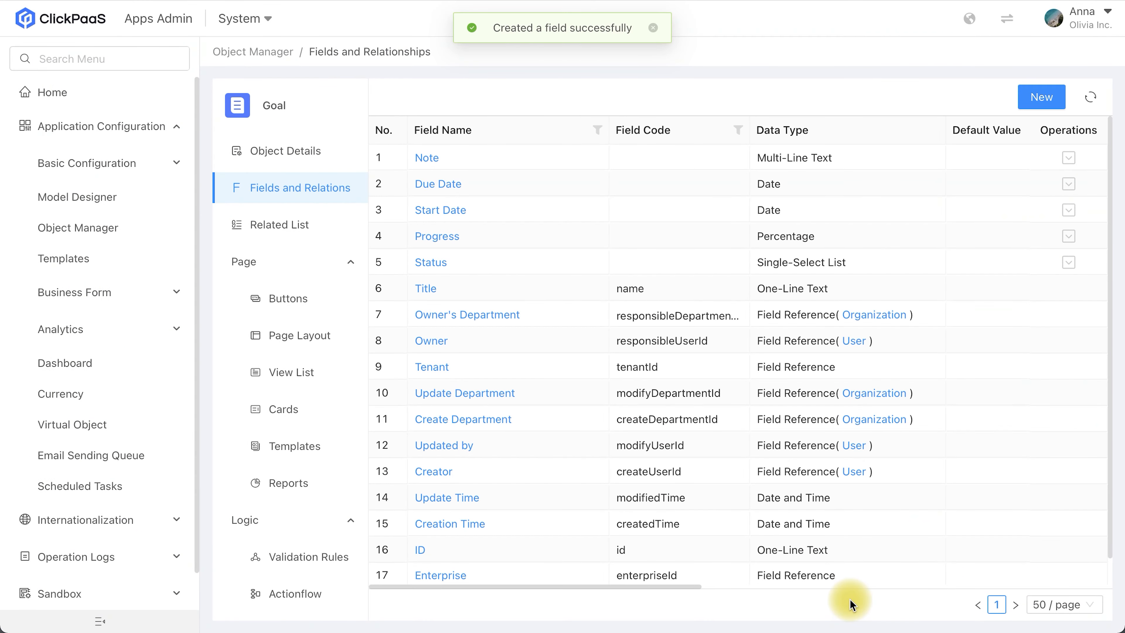